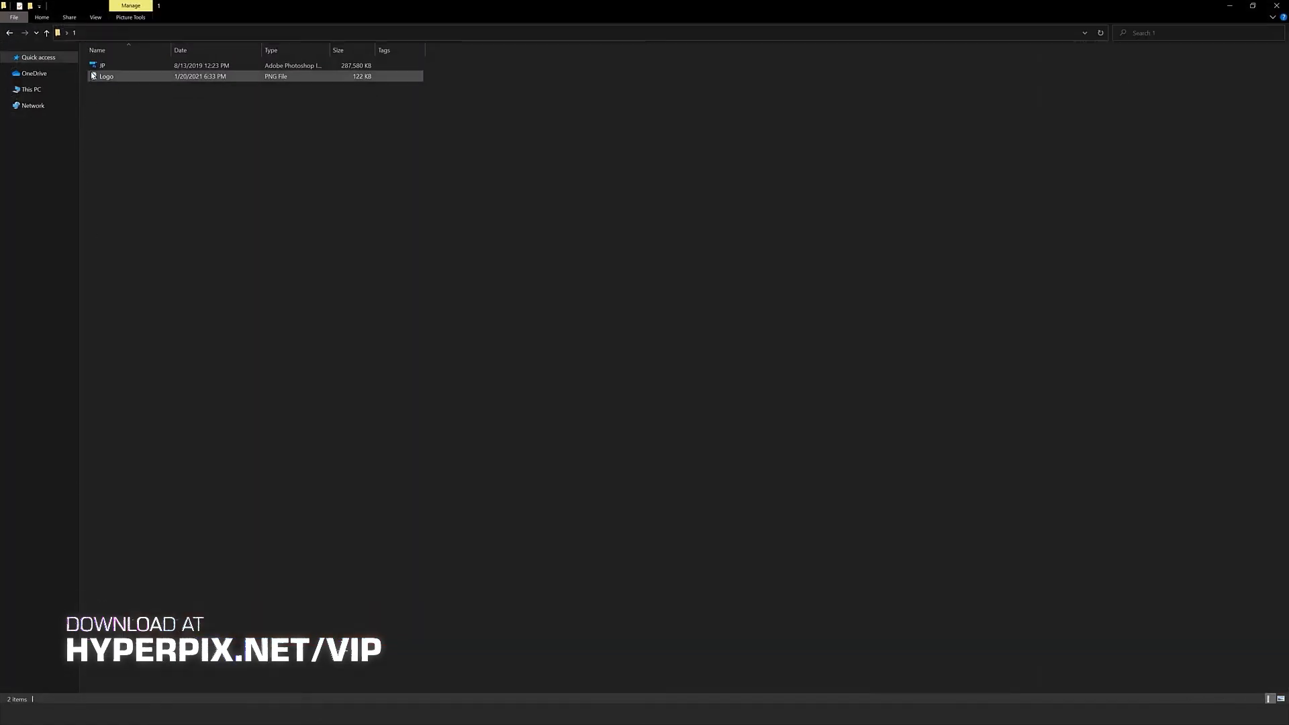
Step: Close the JP.psd document
click(104, 76)
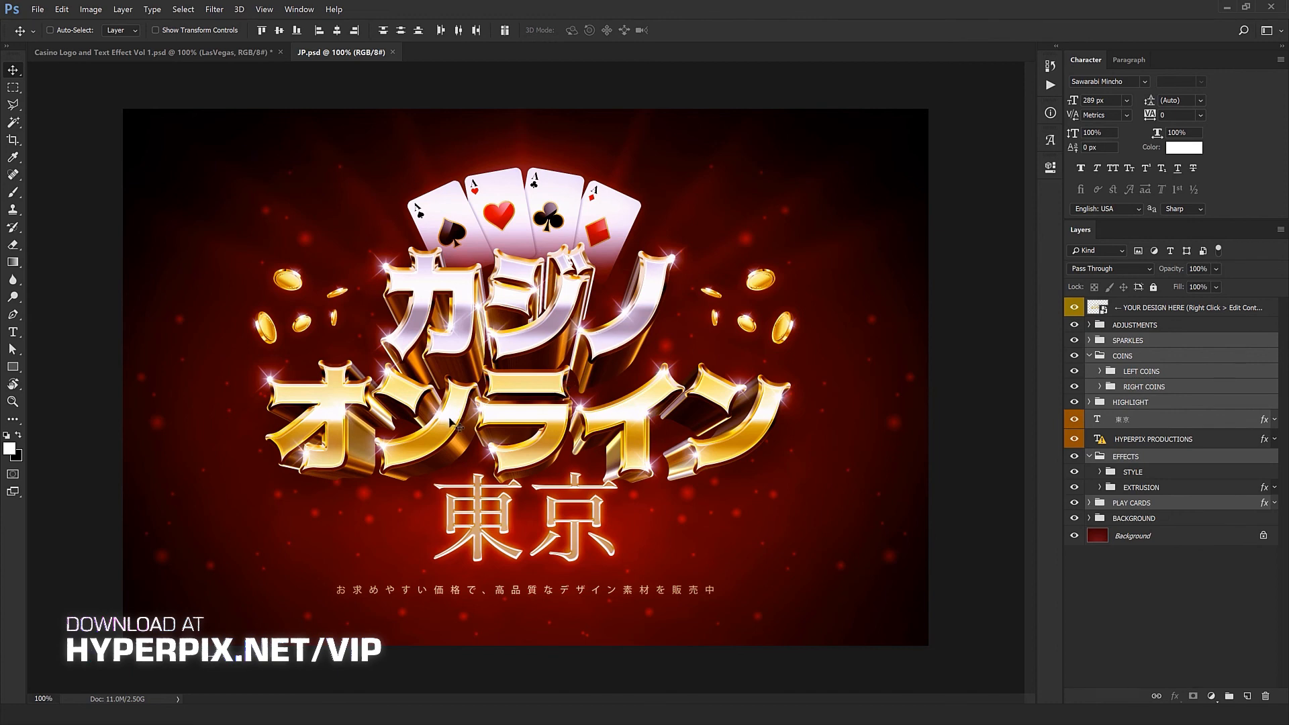
key(ctrl+w)
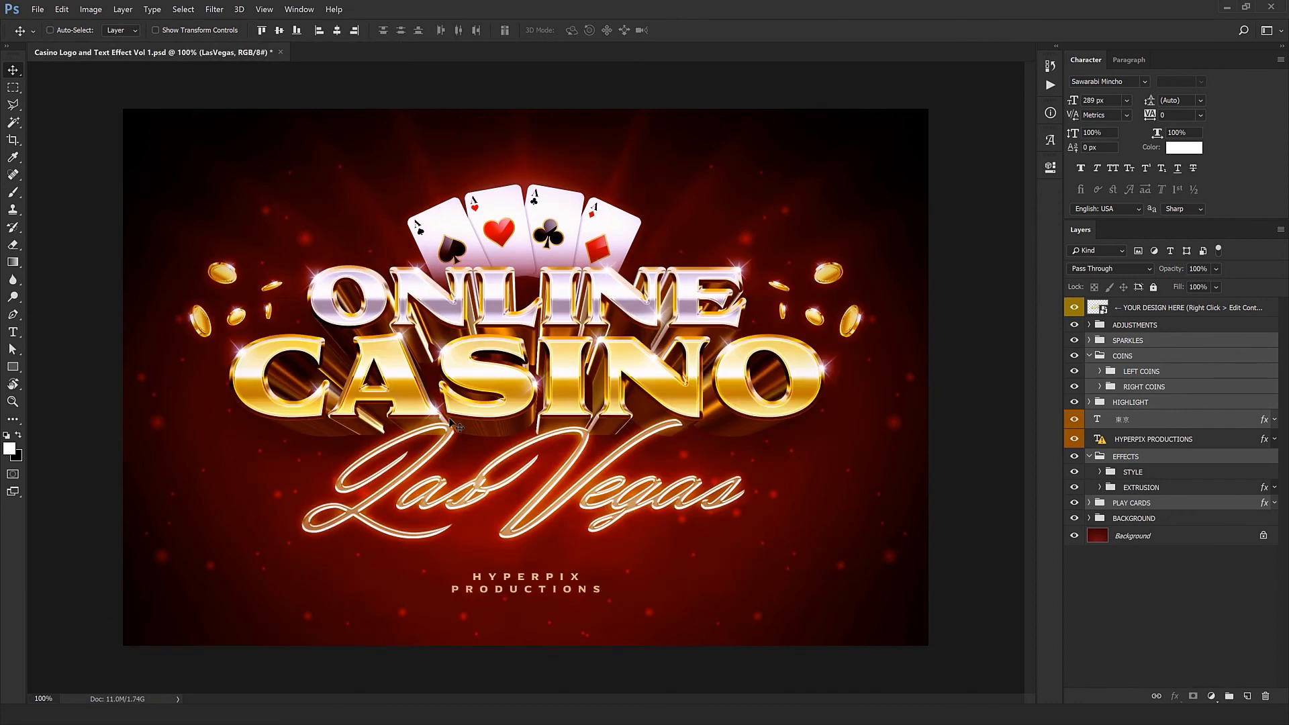
Step: Open the contents of the YOUR DESIGN HERE smart object, including those of the smart object nested inside it
click(1114, 313)
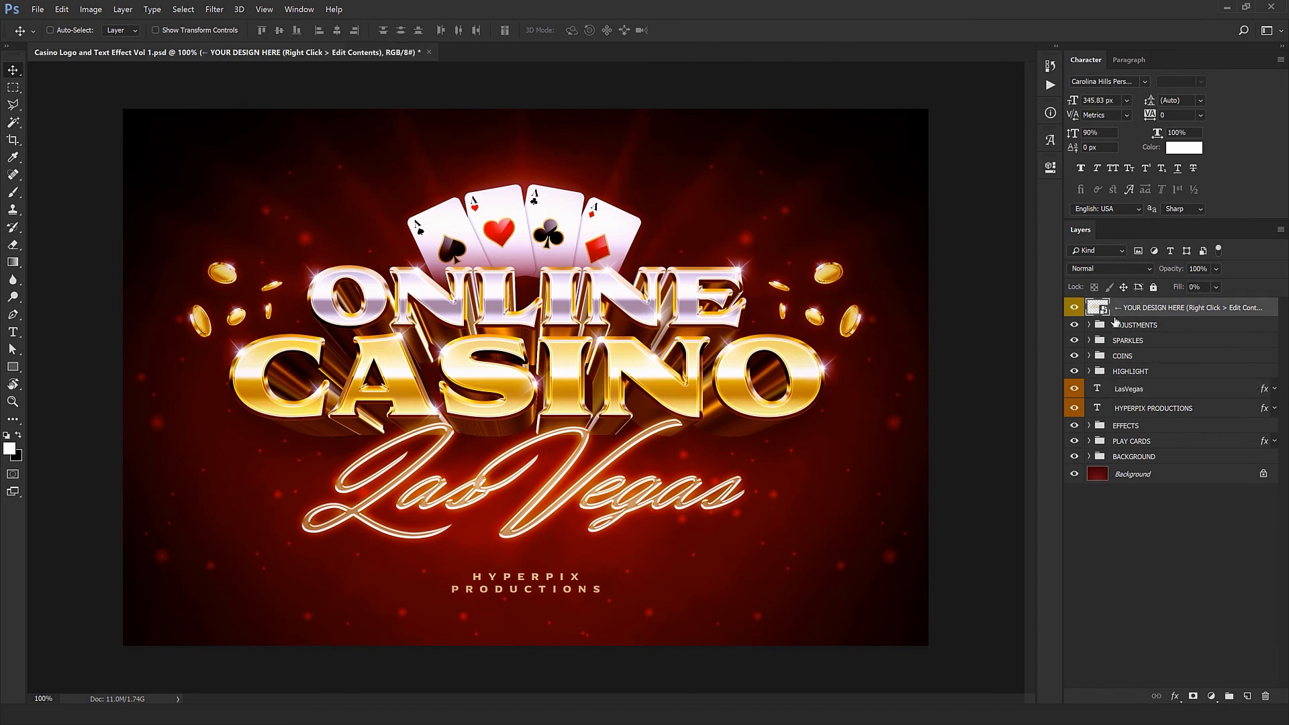
right_click(1133, 315)
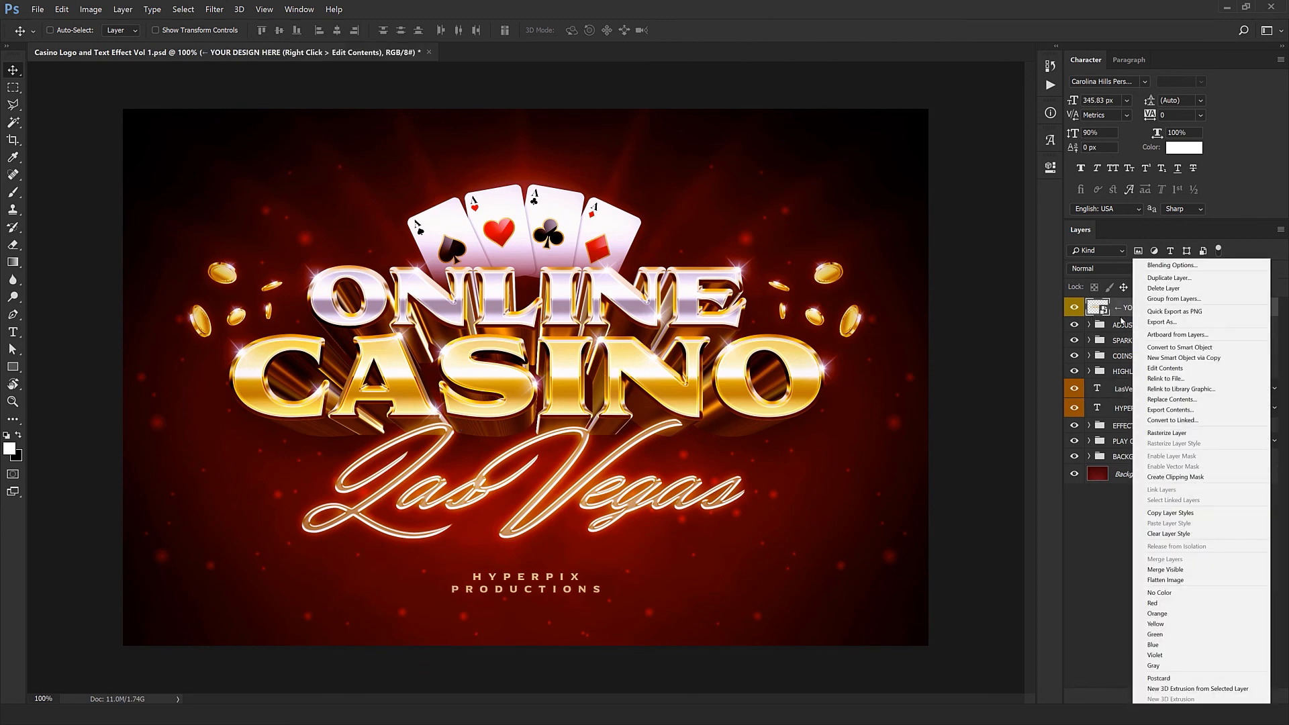
click(1166, 368)
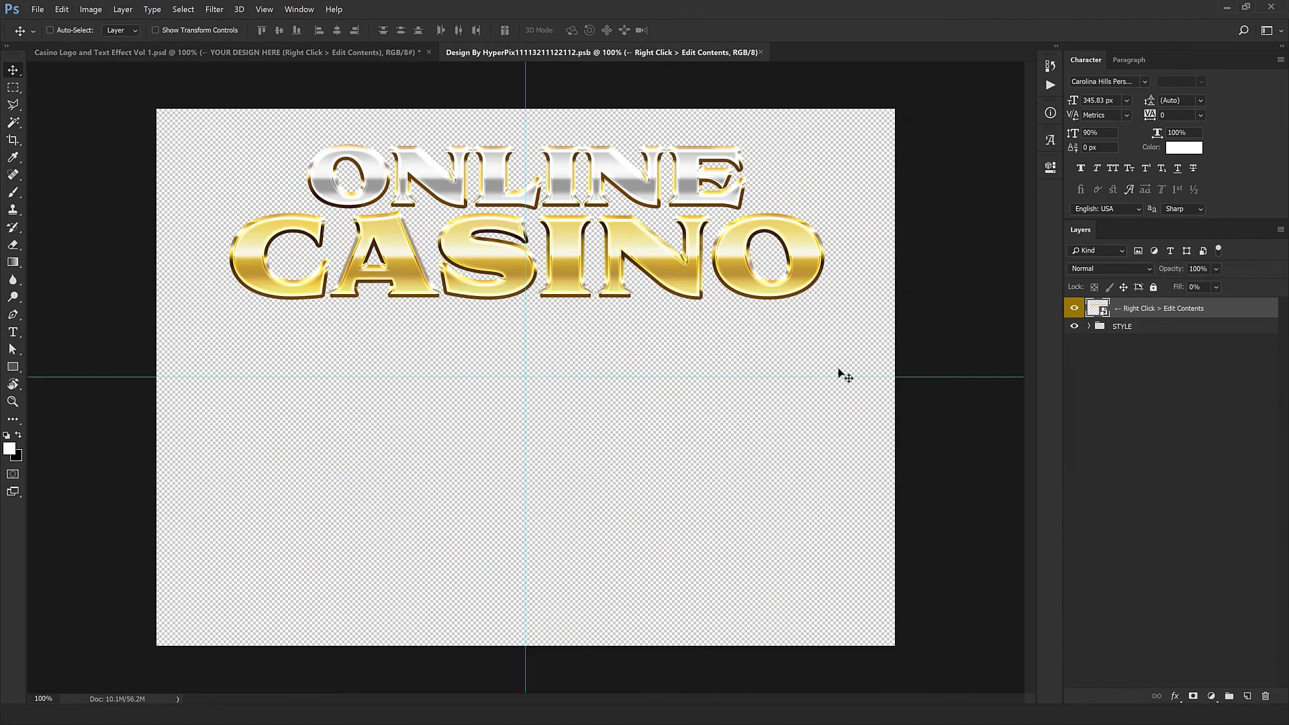
right_click(1223, 311)
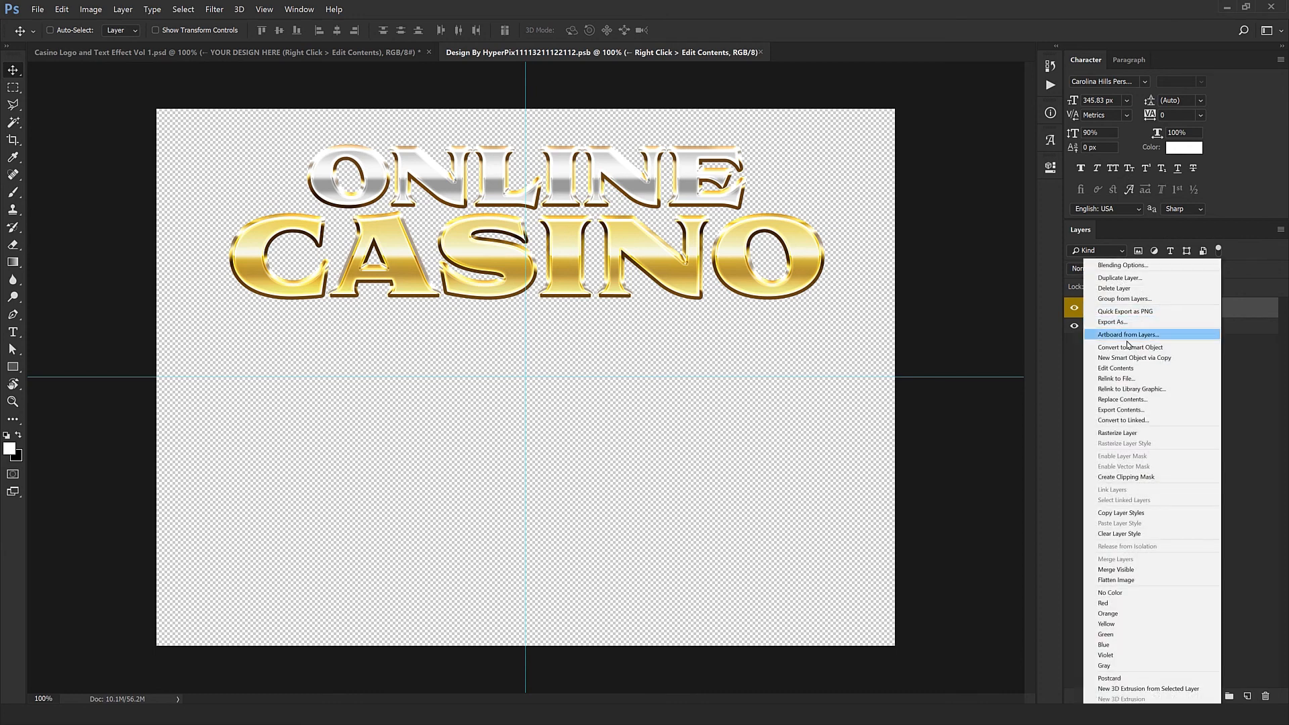
click(1117, 369)
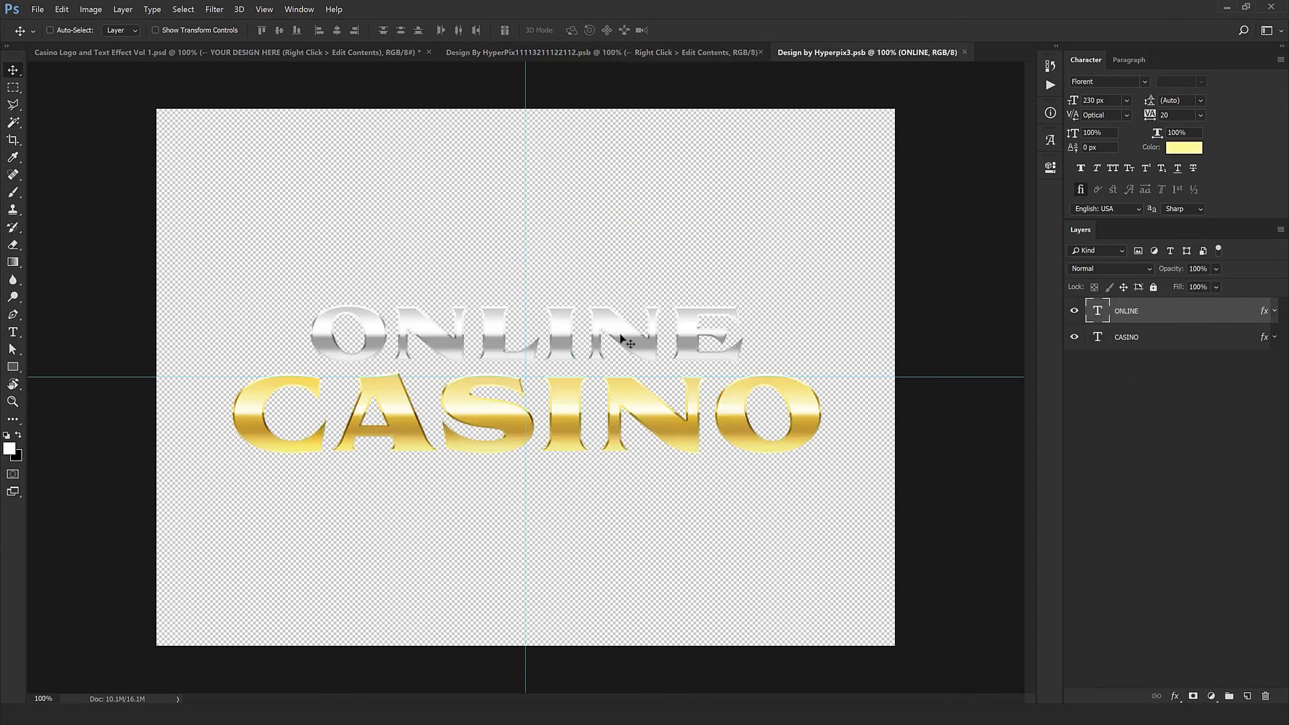
Step: Replace the ONLINE text with POKER and the CASINO text with GAMES
double_click(1098, 310)
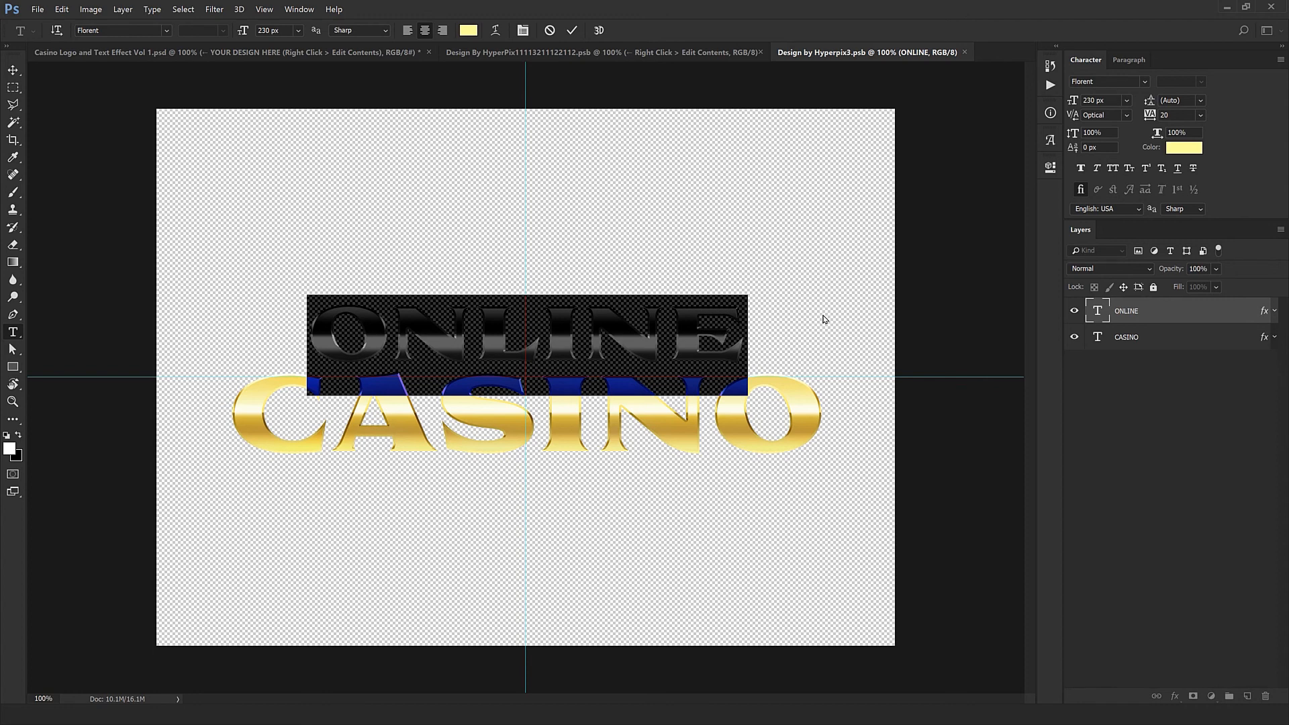
text(POKER)
key(ctrl+Return)
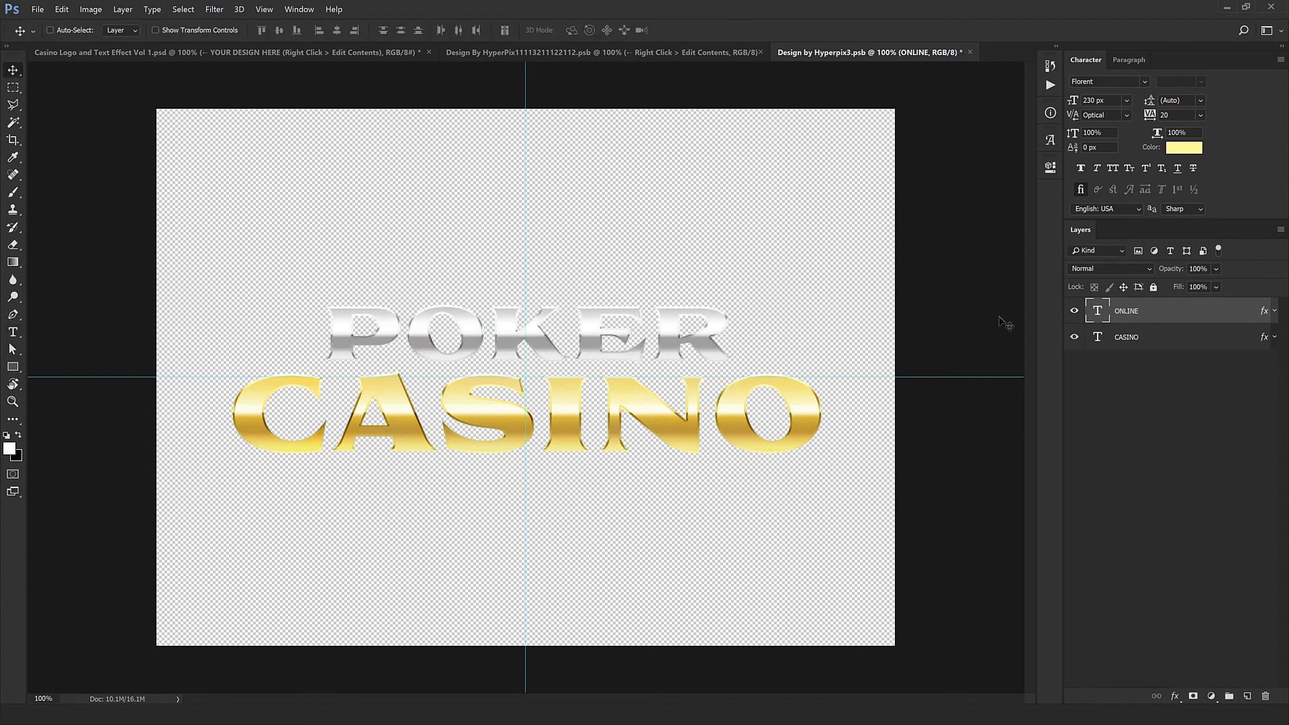
double_click(1097, 336)
text(GA)
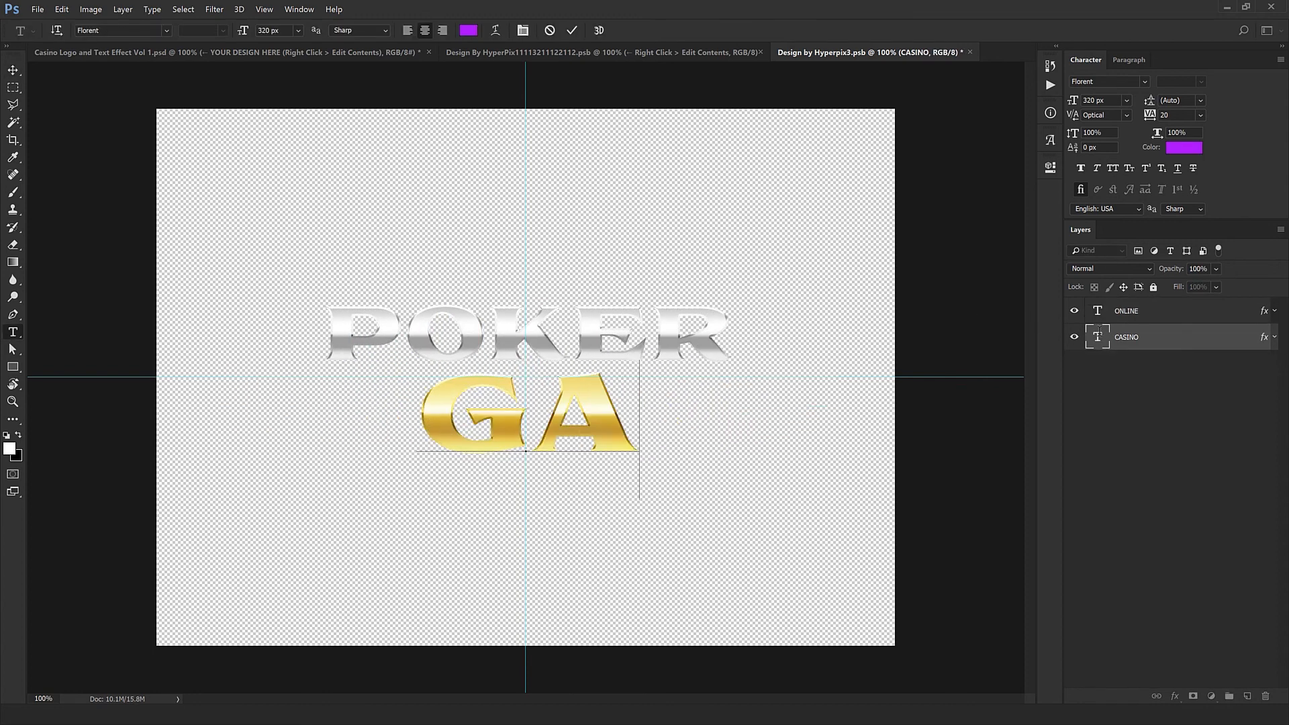
text(MES)
key(ctrl+Return)
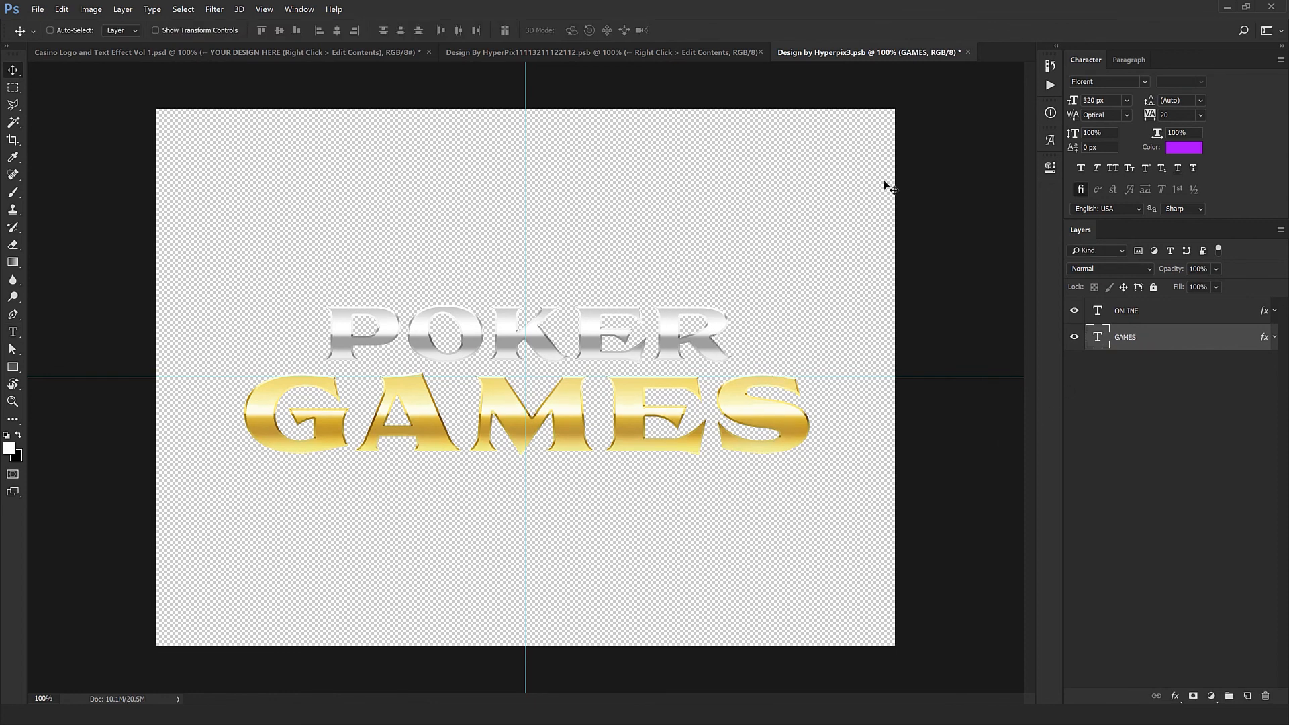
Step: Save and close both smart object documents to update the main casino artwork
click(968, 51)
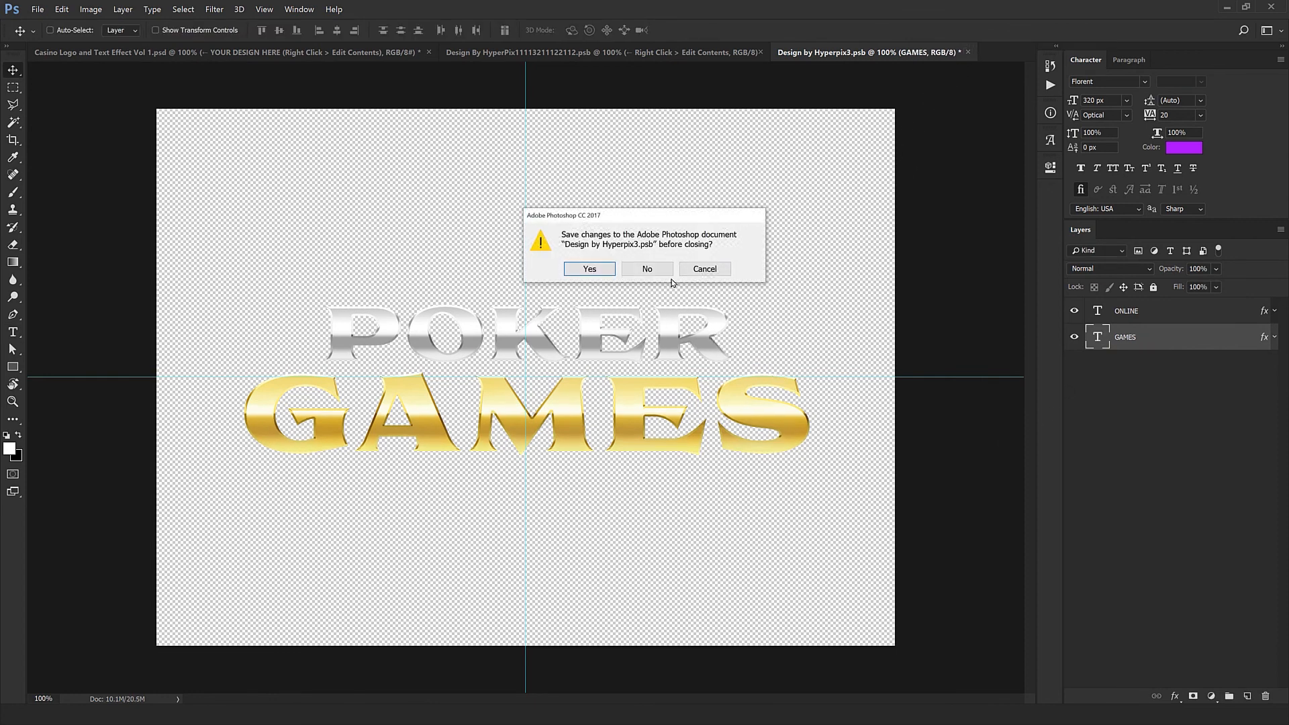
click(594, 269)
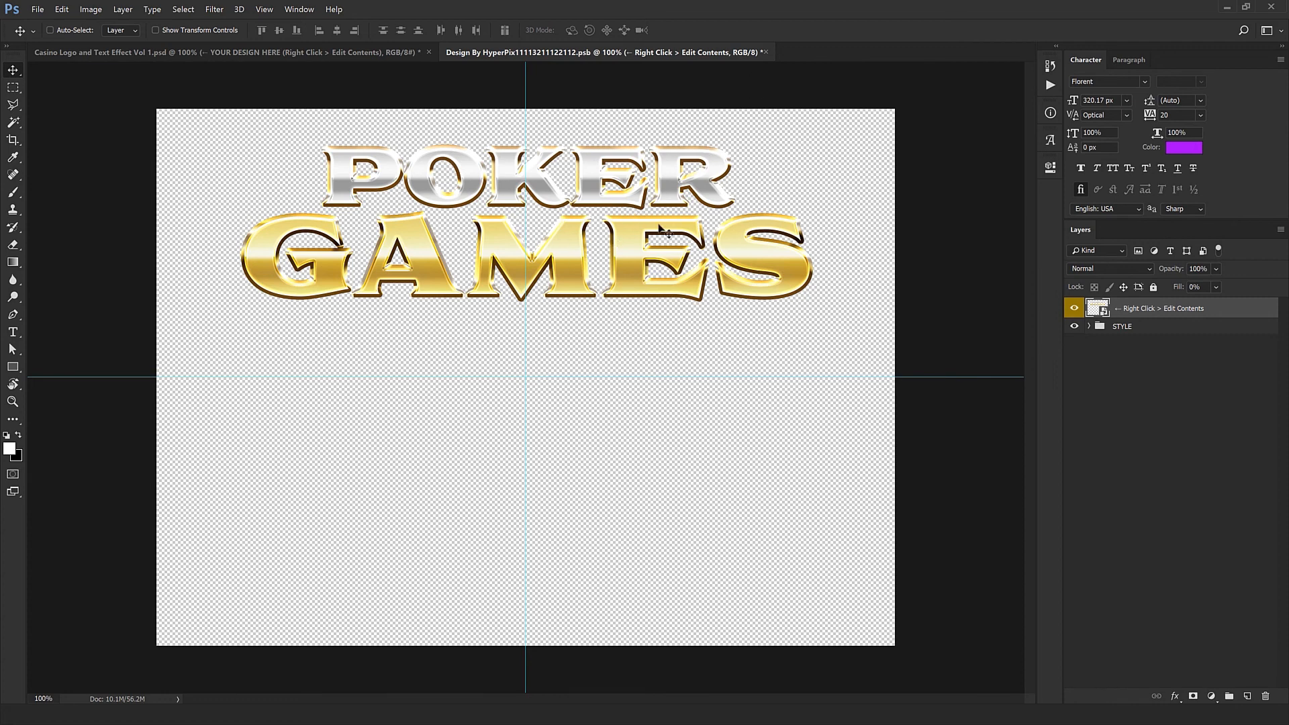
click(766, 53)
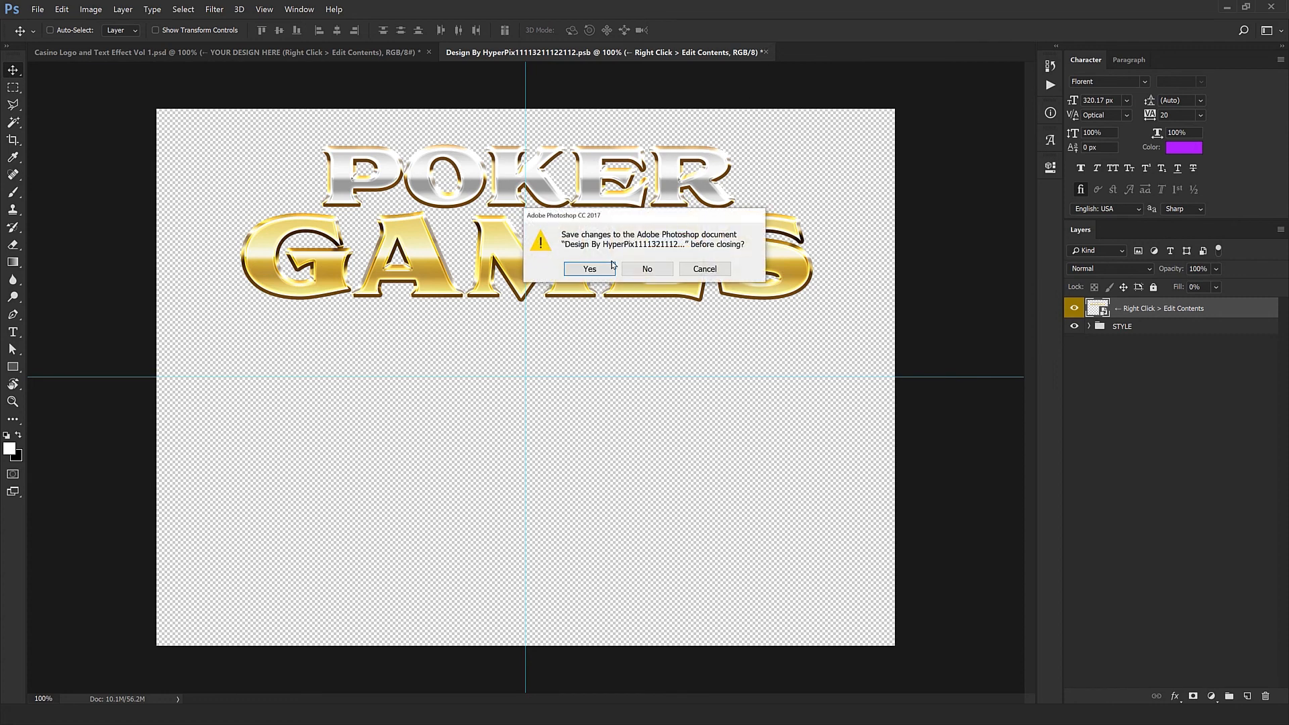
click(609, 269)
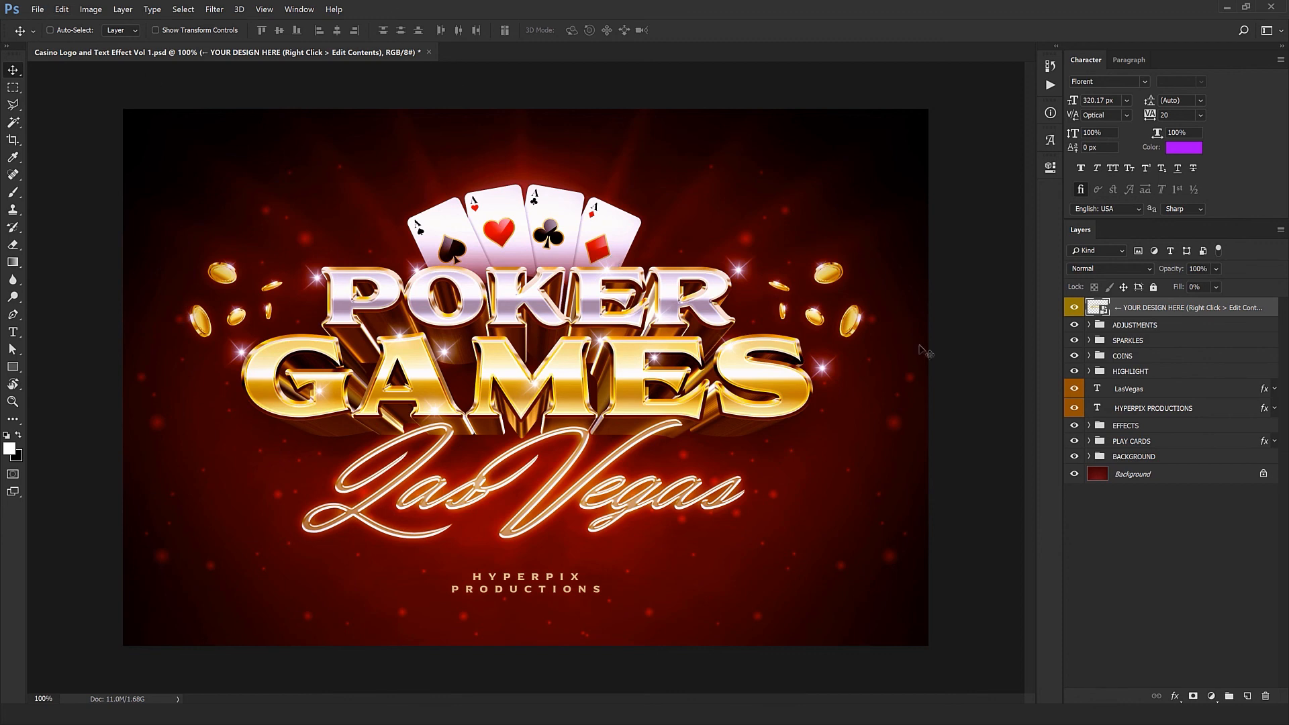
Step: Hide the EXTRUSION group inside the EFFECTS group
click(1126, 426)
click(1089, 425)
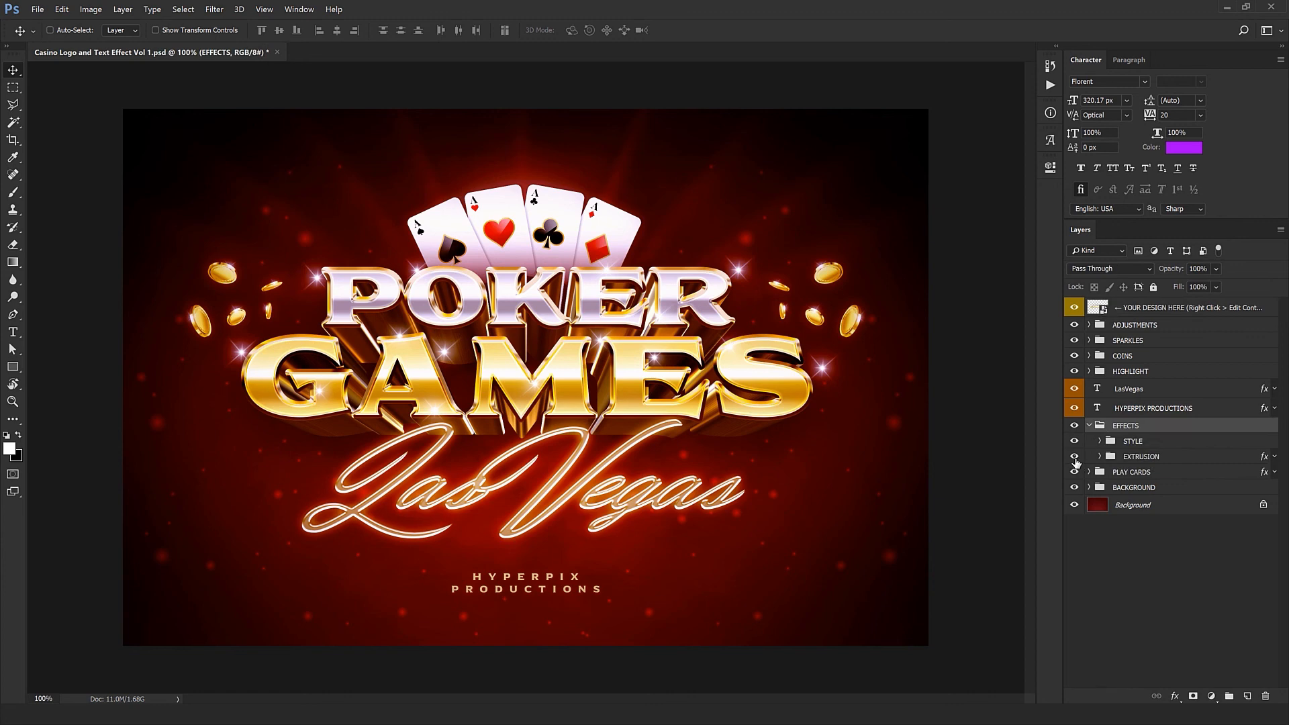
click(1075, 458)
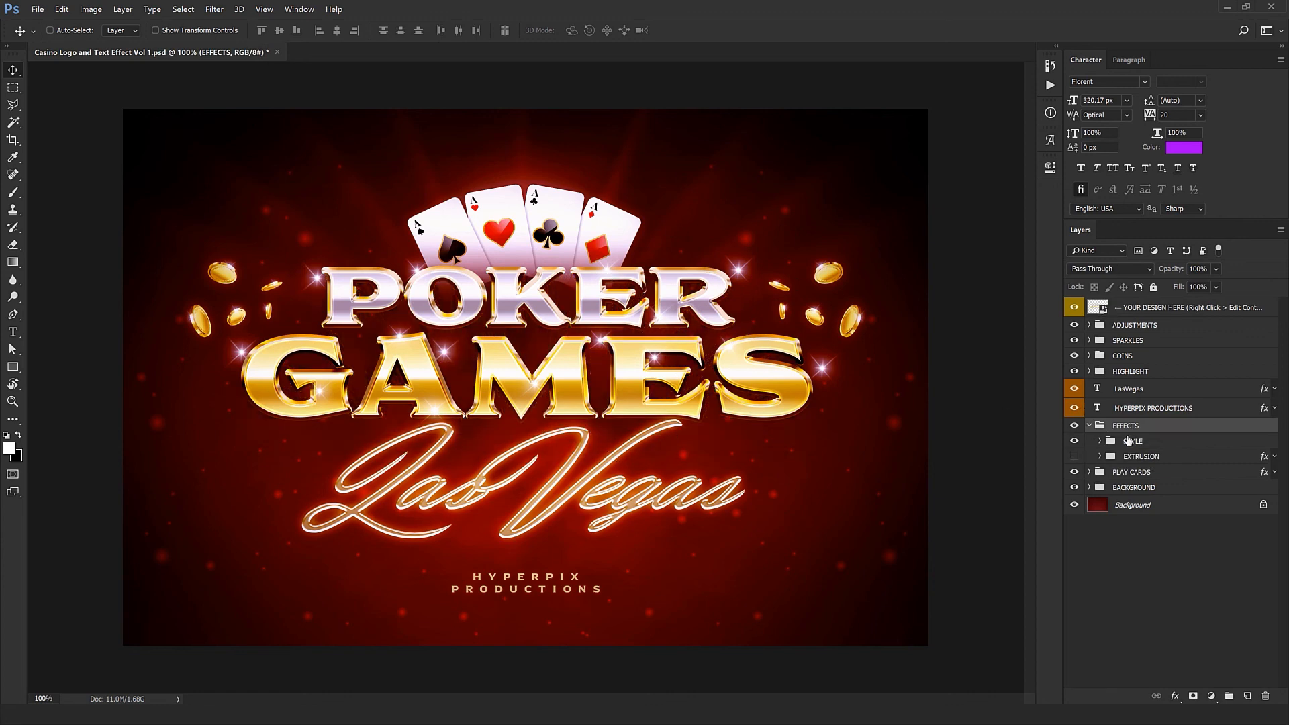
Step: Toggle the ADJUSTMENTS group off and back on to compare the artwork with and without it
click(1093, 325)
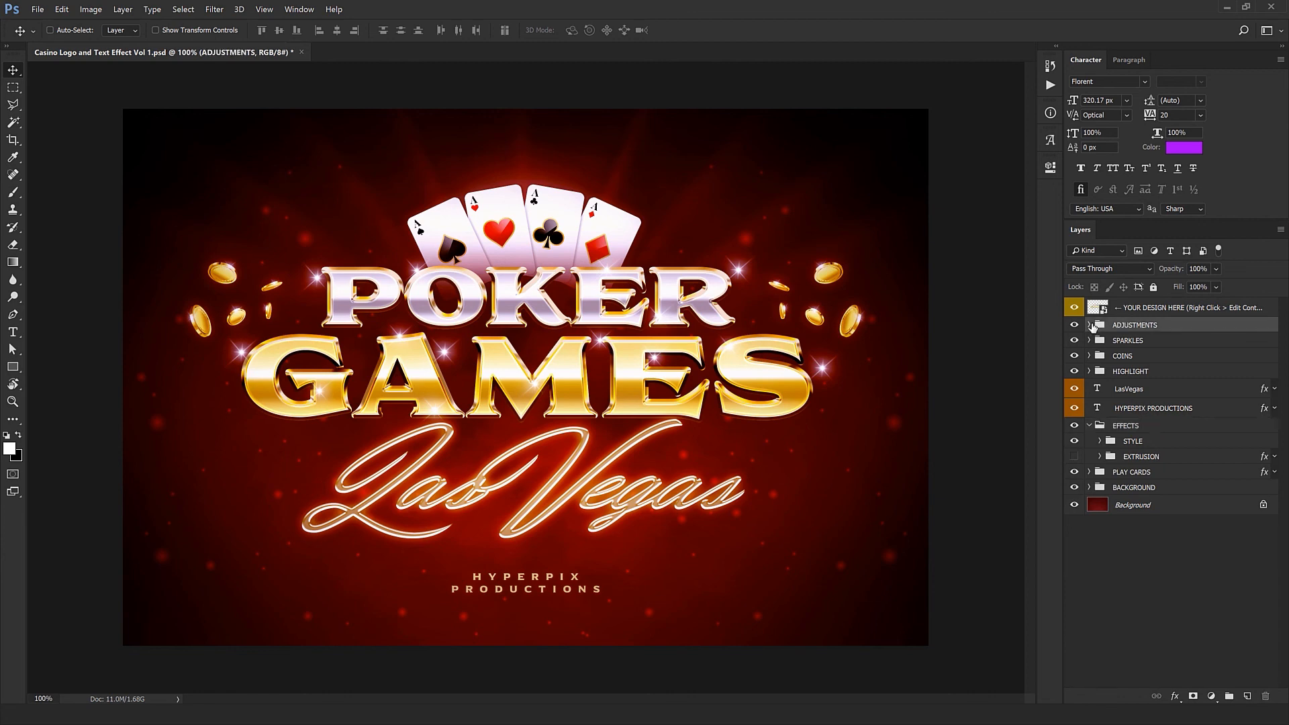
click(1089, 325)
click(1090, 325)
click(1074, 325)
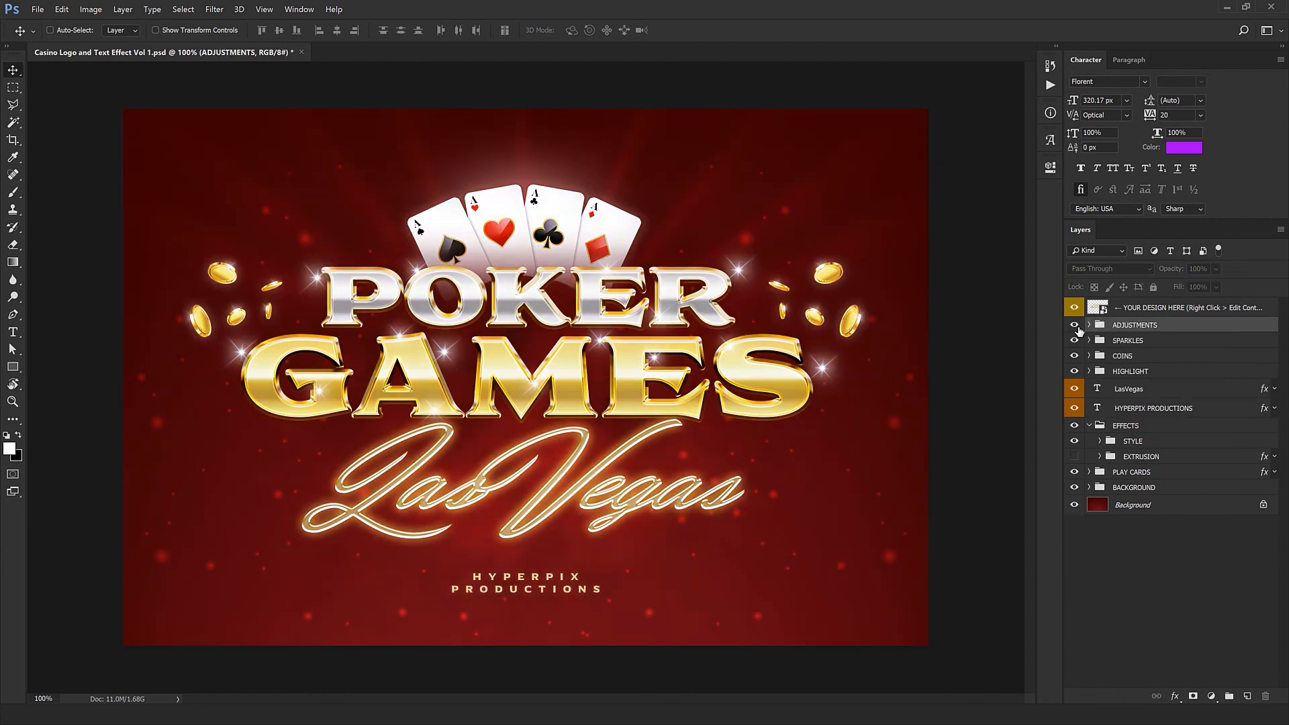
click(1074, 324)
Step: Unlock the VIGNETTE group within ADJUSTMENTS, adjust the Vignette layer's opacity and collapse the groups
click(1089, 325)
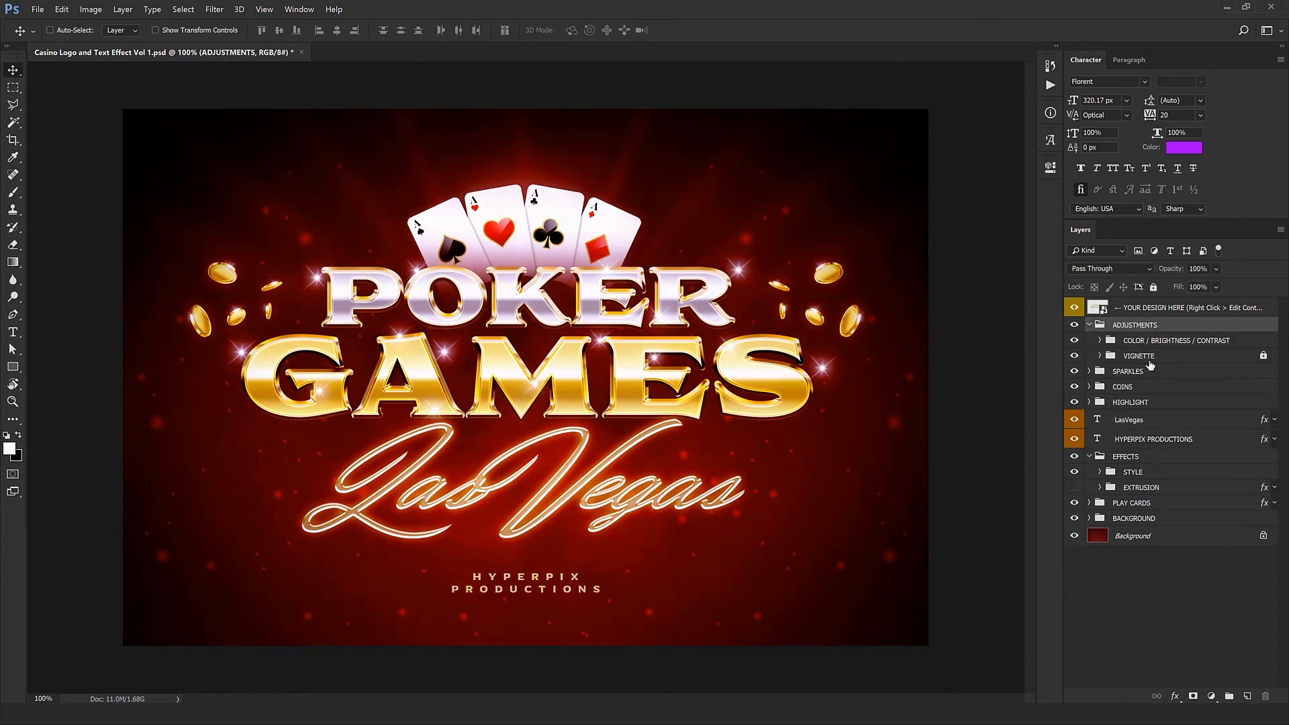
click(1141, 356)
click(1099, 355)
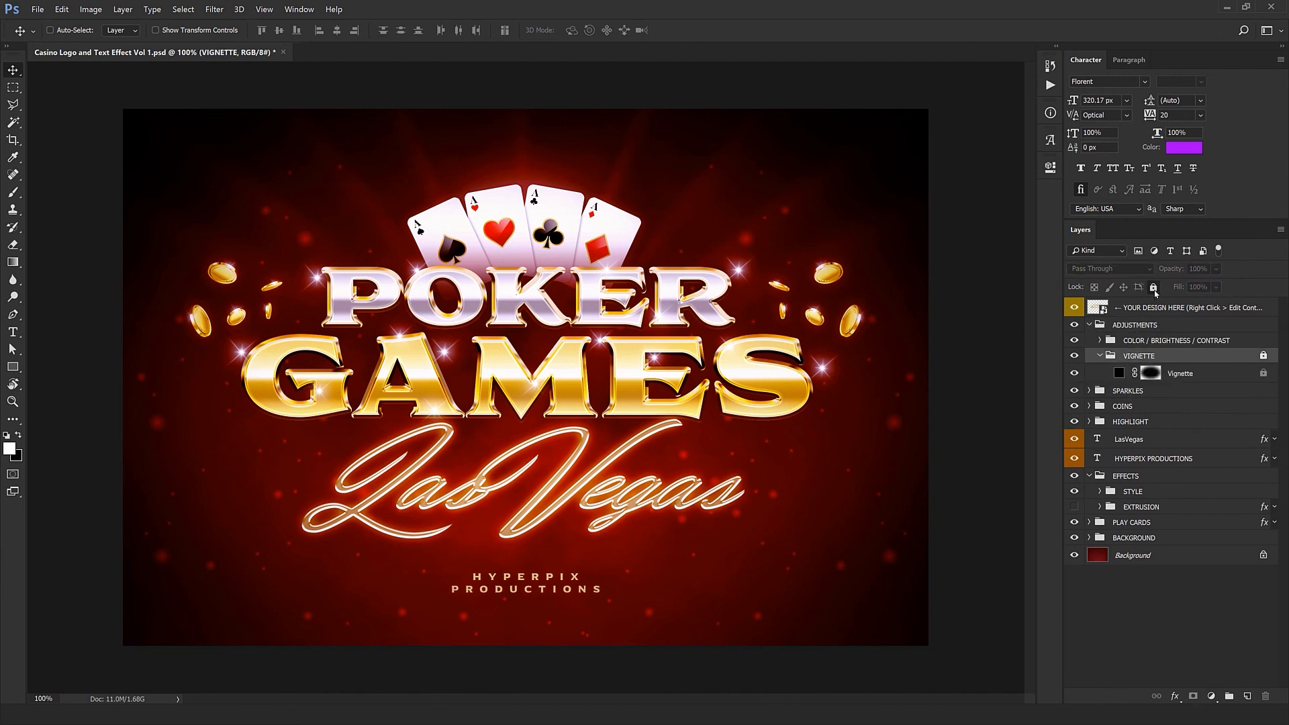
click(1190, 374)
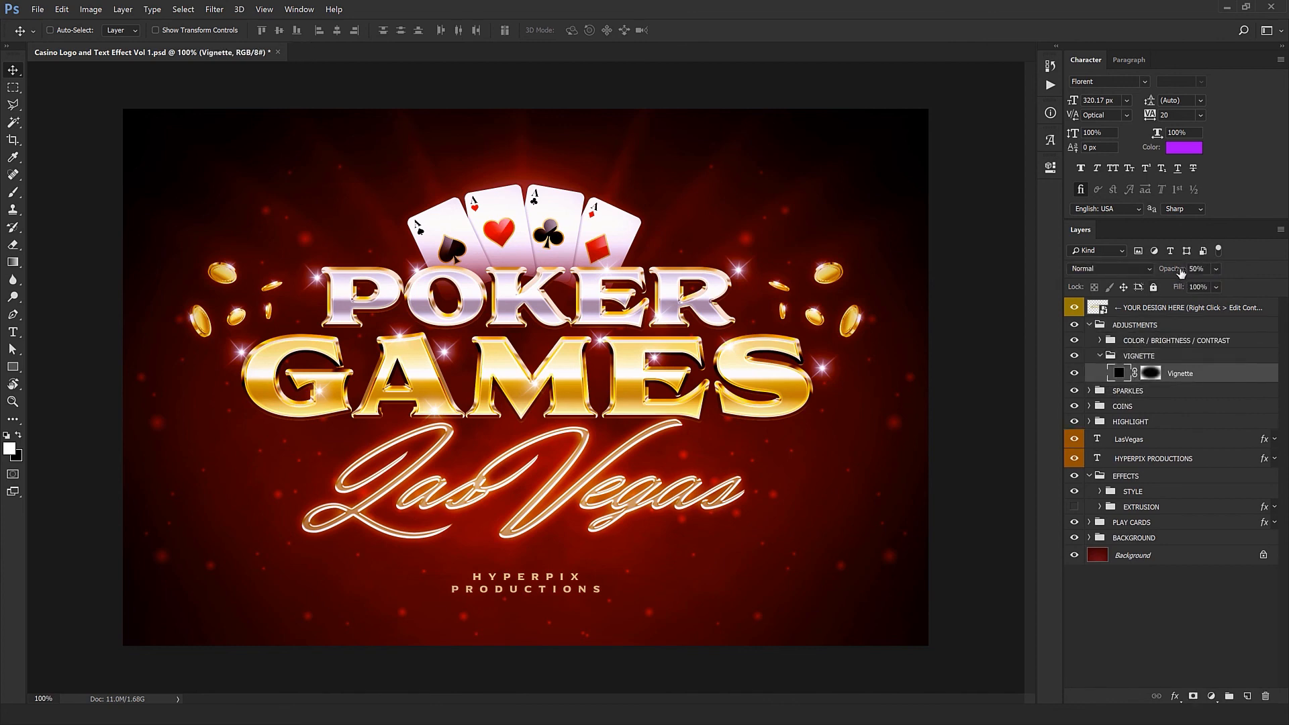
drag(1181, 272, 1158, 310)
click(1100, 356)
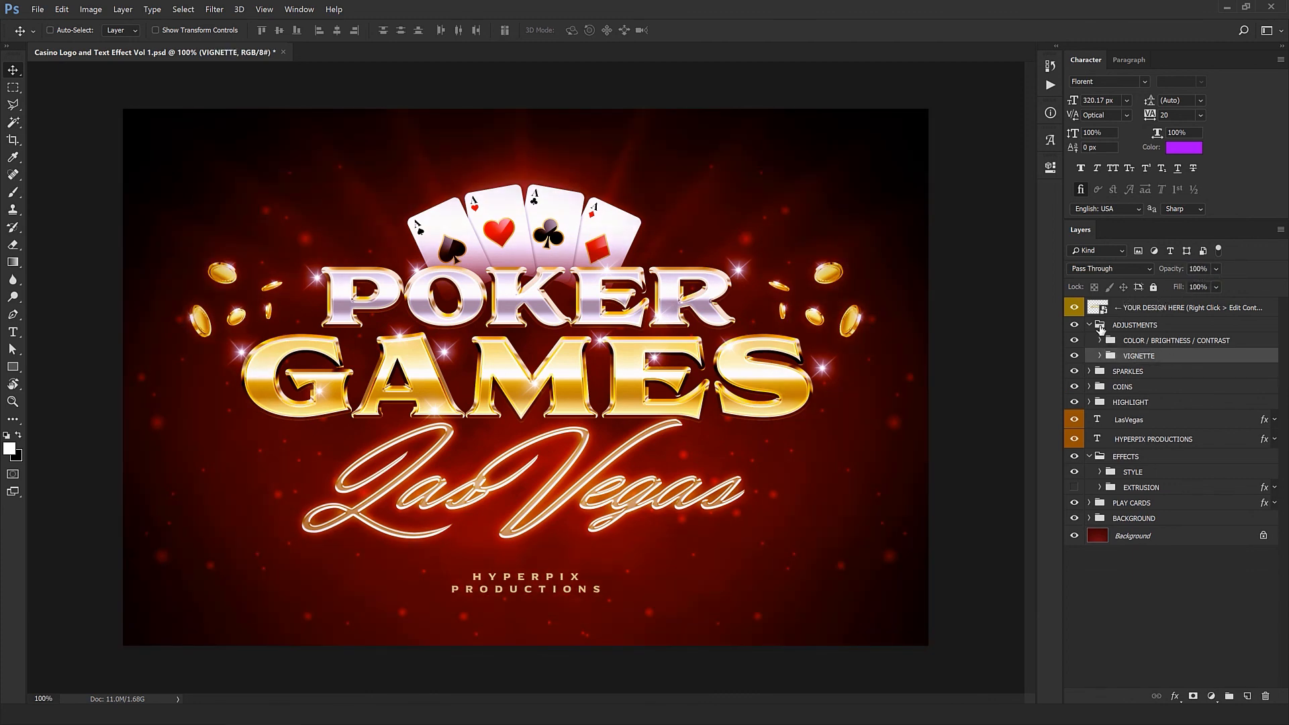
click(1090, 327)
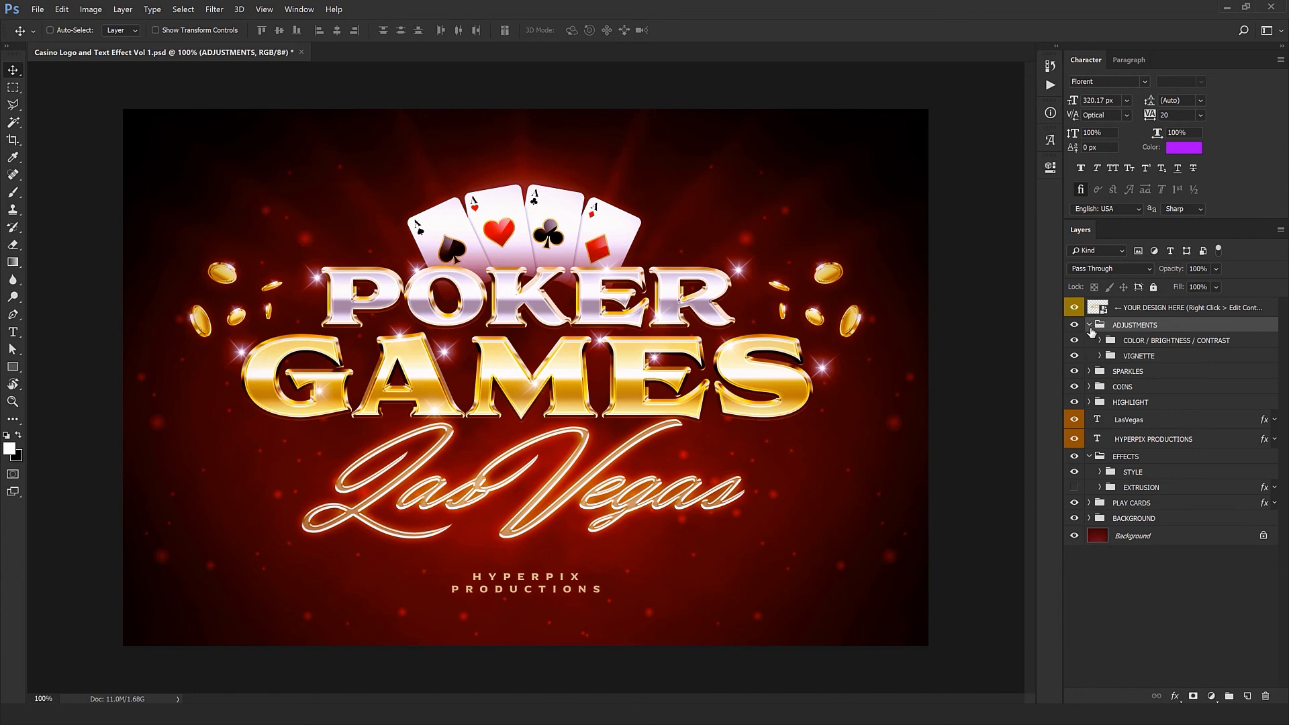
click(1089, 326)
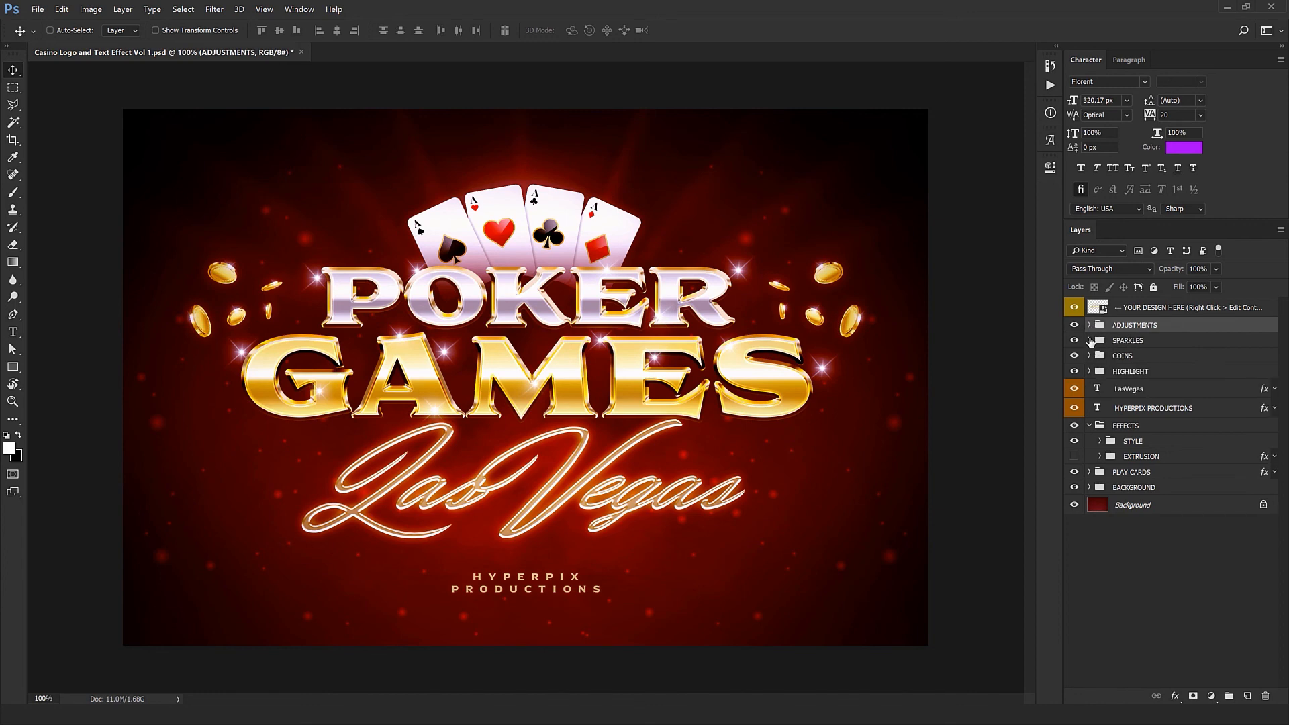
Step: Expand the SPARKLES group and reposition its first two sparkles on the artwork
click(1089, 341)
click(1134, 356)
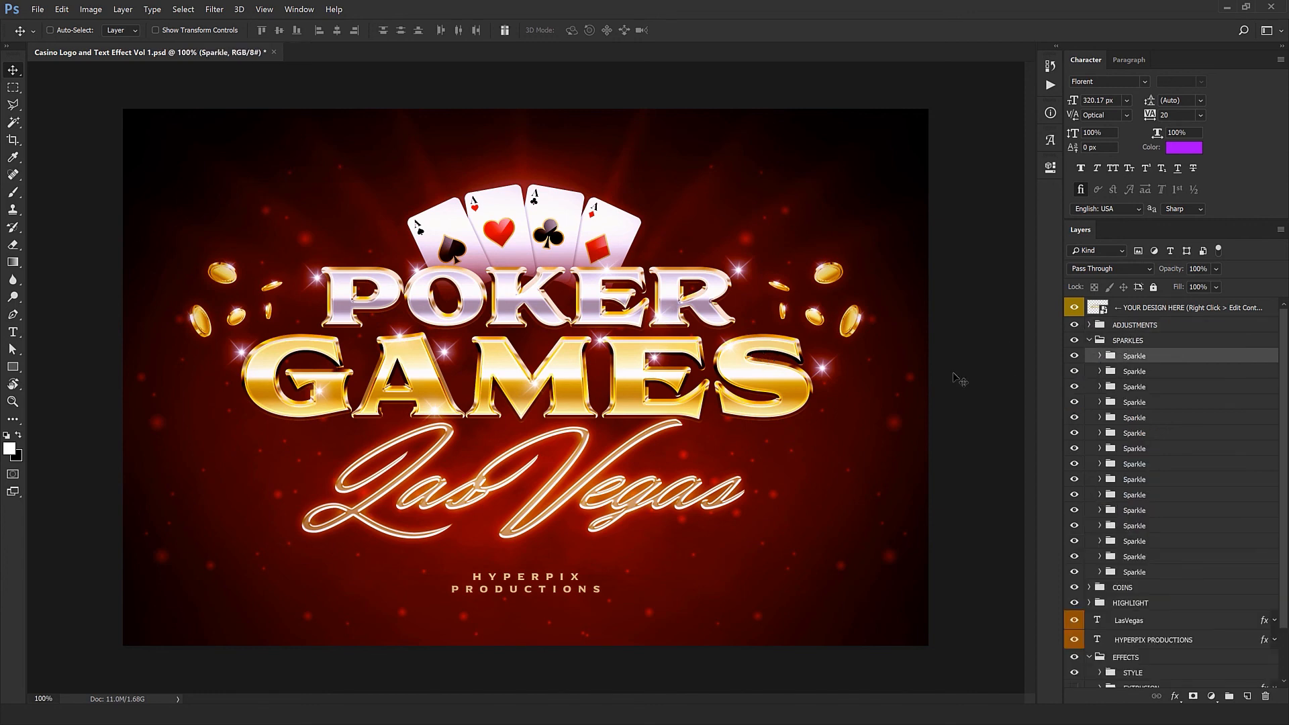
drag(214, 575, 276, 545)
drag(540, 514, 531, 503)
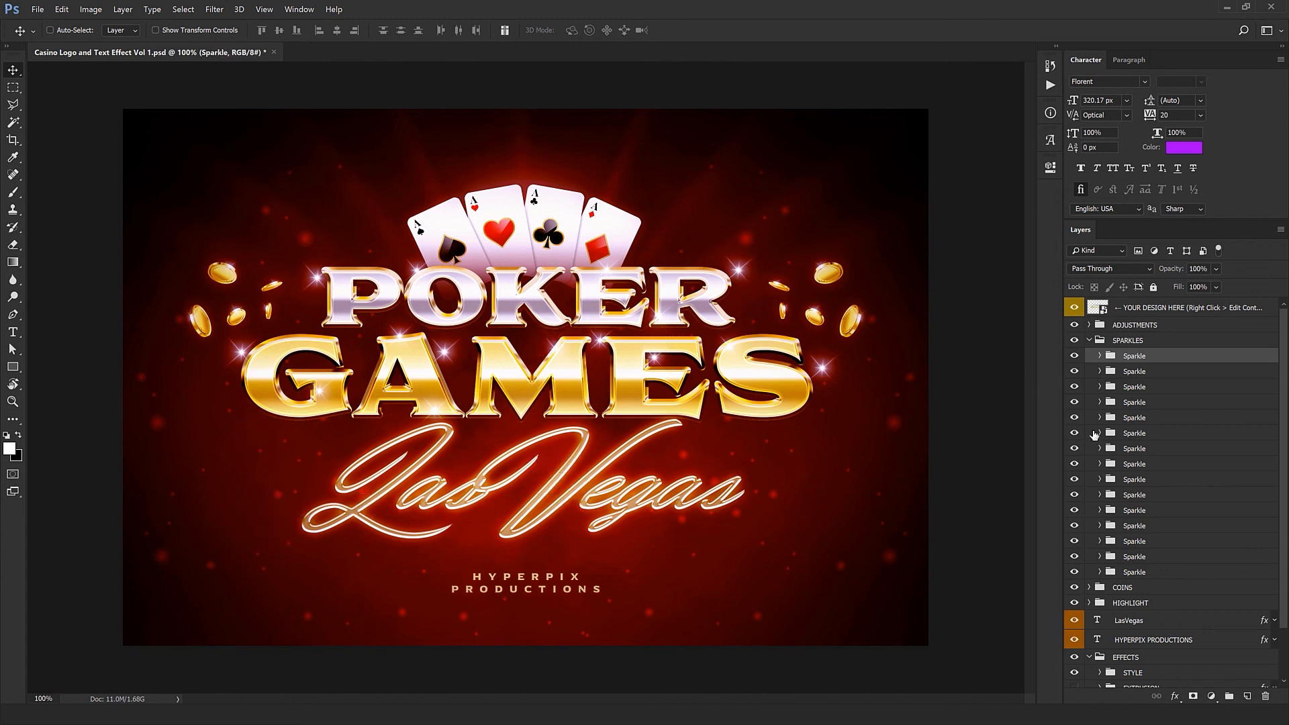
click(1143, 374)
drag(732, 528, 584, 436)
Step: Reposition the sixth and seventh sparkles of the SPARKLES group around the POKER GAMES lettering
click(1150, 391)
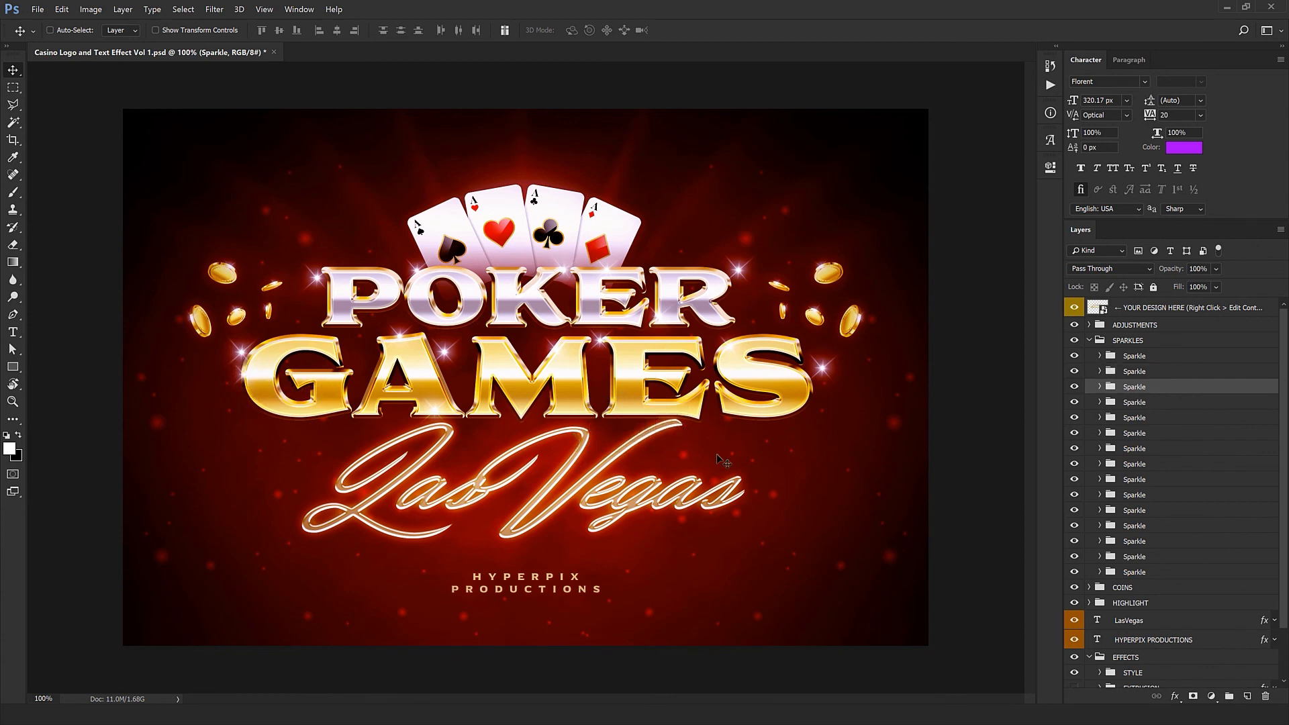
click(1148, 434)
drag(590, 484, 665, 469)
click(1135, 448)
drag(517, 508, 441, 478)
Step: Delete the last eight sparkles from the SPARKLES group
click(1152, 464)
shift+click(1152, 572)
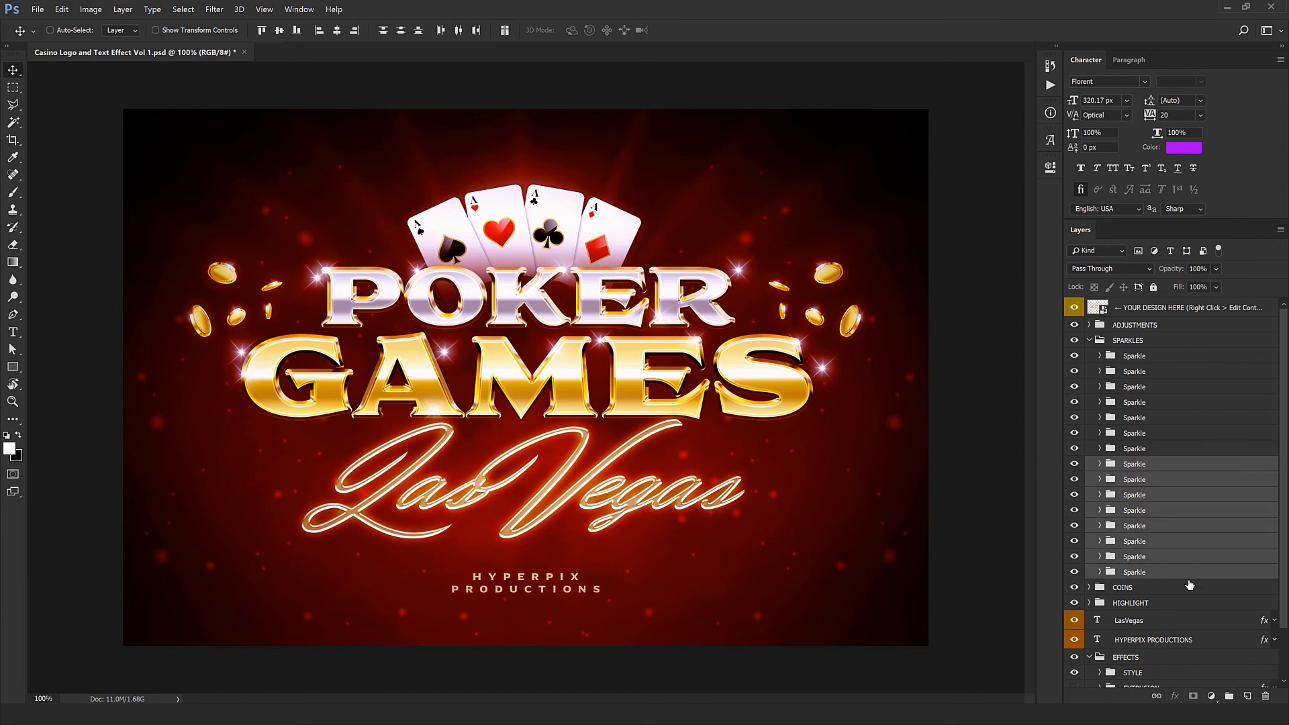
click(1266, 697)
Step: Duplicate the last remaining sparkle twice, place the sparkles on the lettering and collapse the SPARKLES group
click(1152, 451)
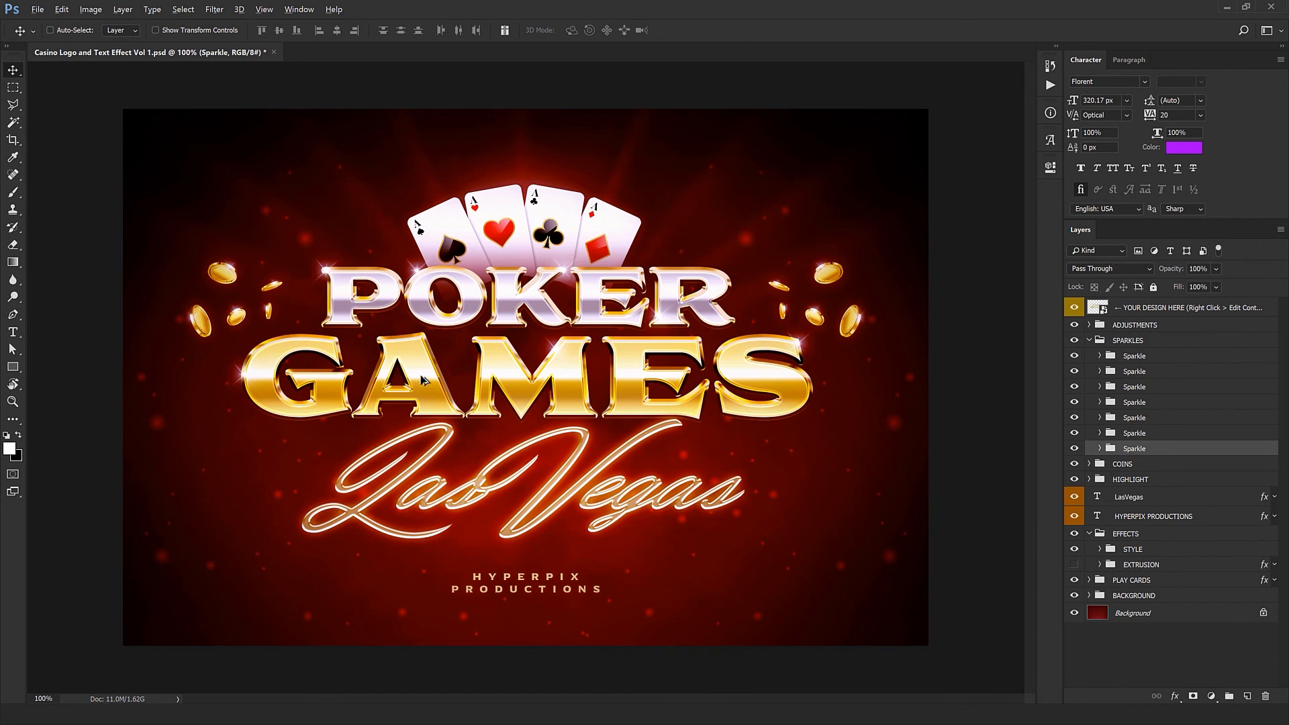
drag(549, 265, 522, 422)
key(ctrl+j)
drag(346, 531, 443, 530)
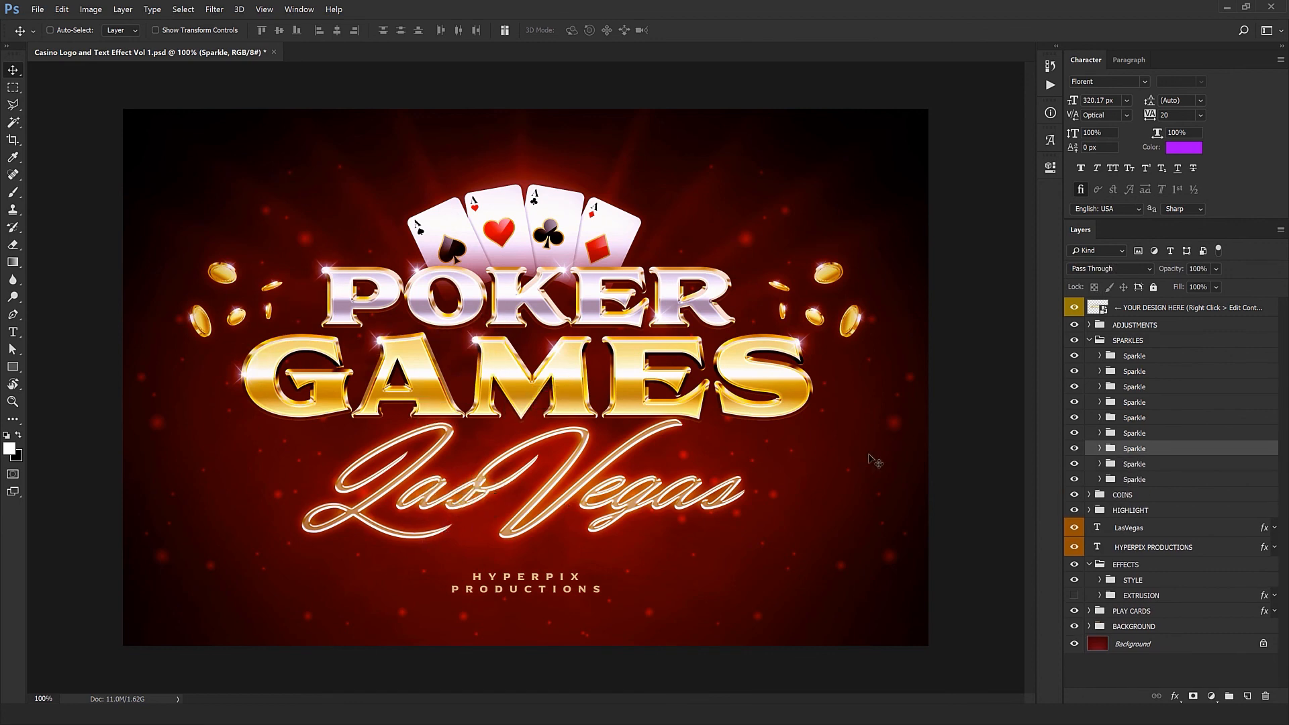
click(1091, 342)
click(1089, 340)
Step: Expand the COINS group and toggle LEFT COINS off and back on to see which coins it contains
click(1101, 361)
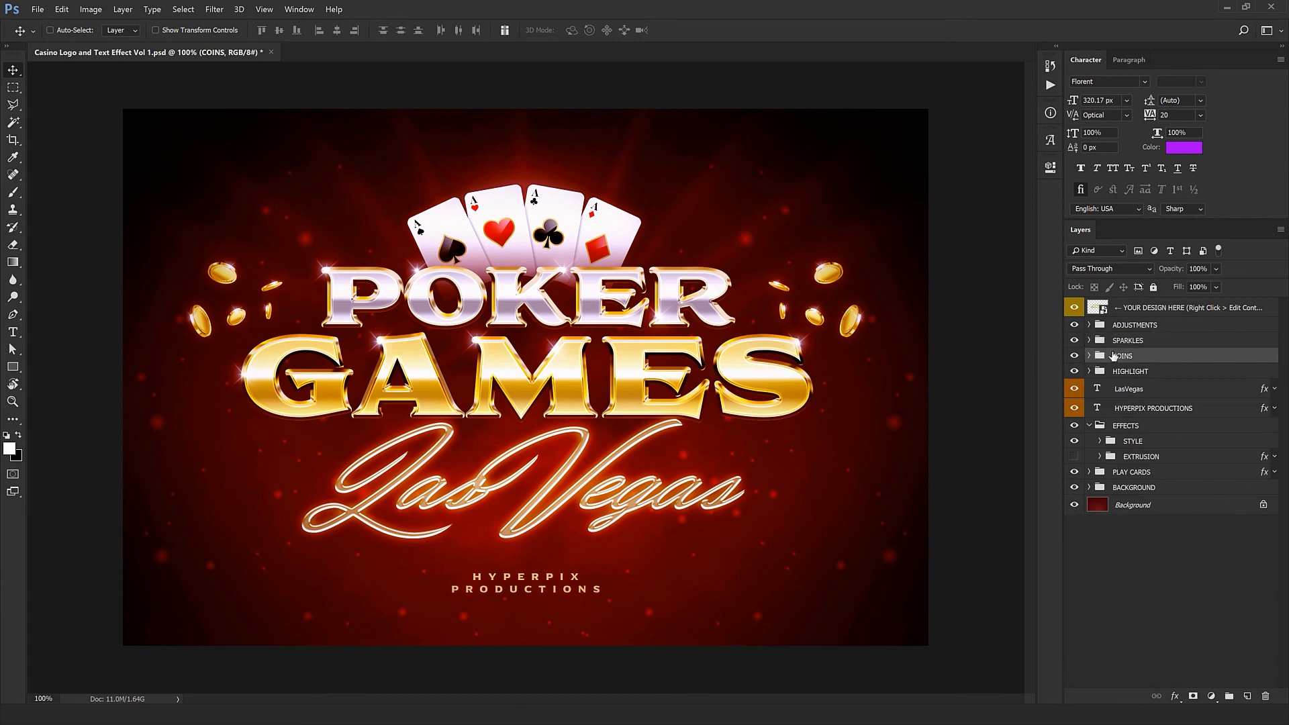
click(1089, 355)
click(1074, 372)
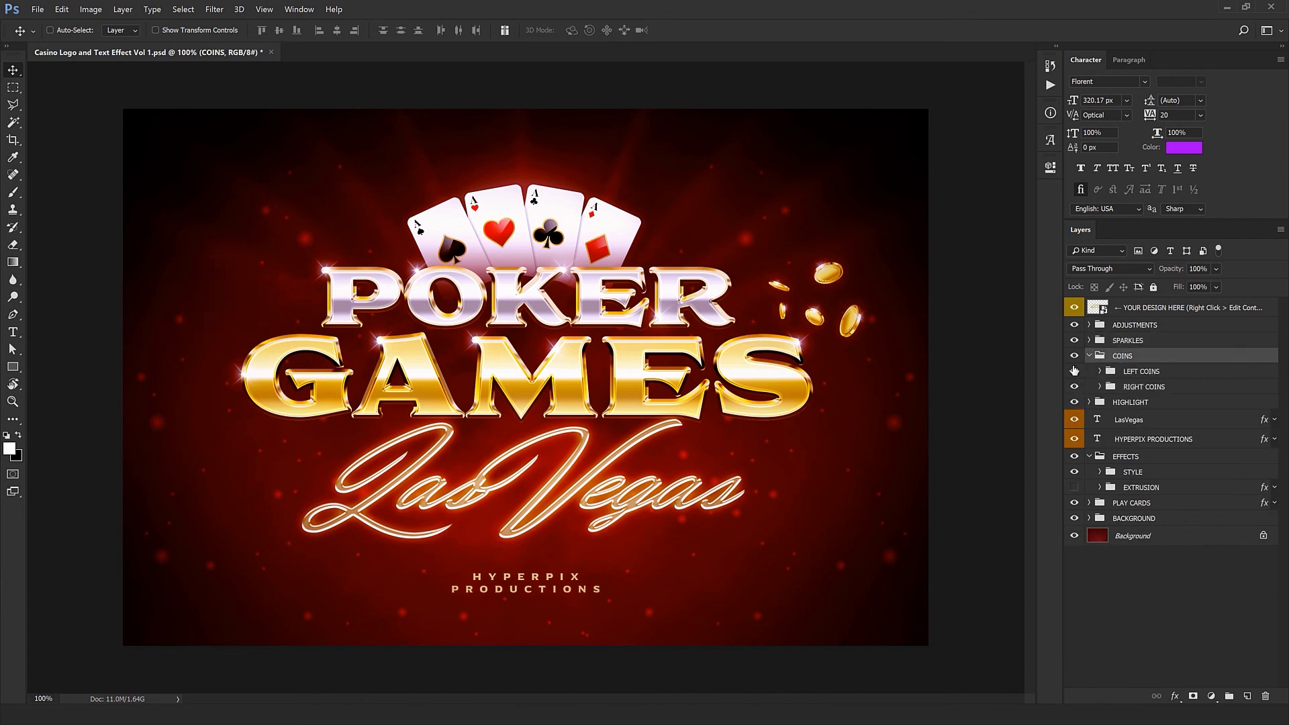
click(1074, 371)
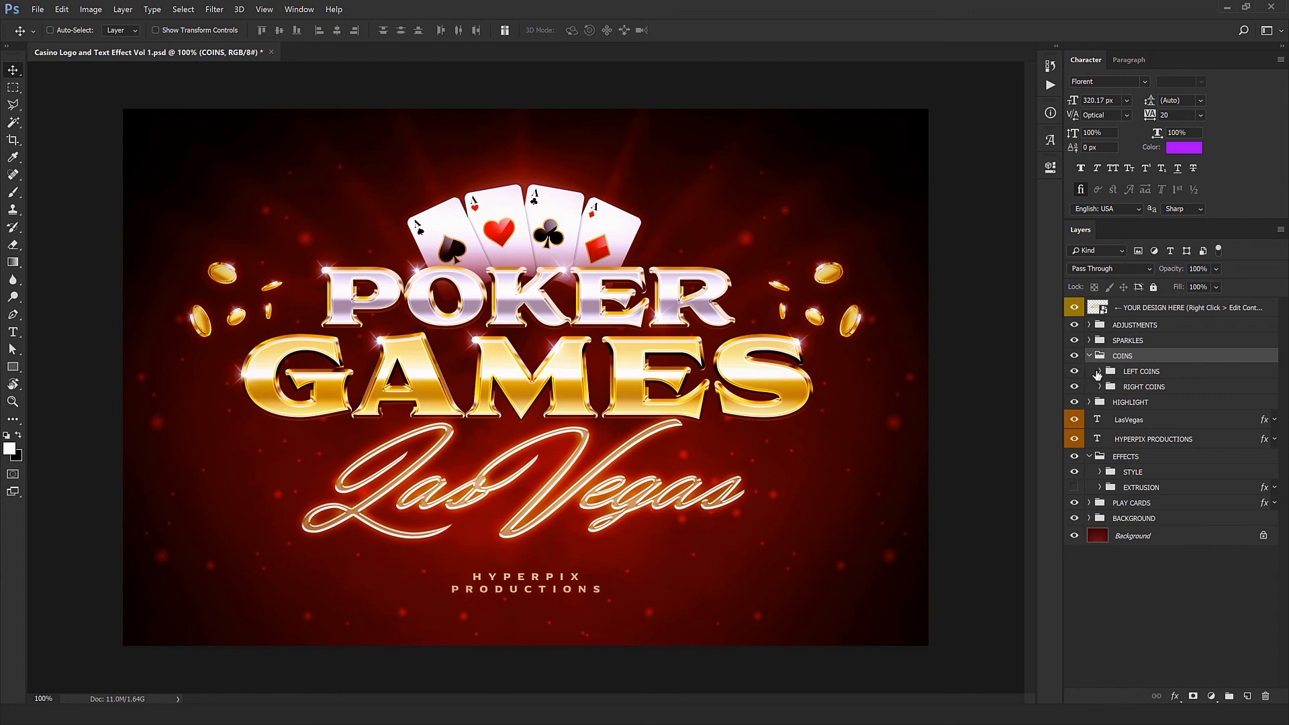
Step: Move the first coin of the LEFT COINS group to the outer left of the coin cluster and collapse the COINS group
click(1098, 372)
click(1143, 386)
drag(457, 486, 495, 350)
key(ctrl+t)
key(Return)
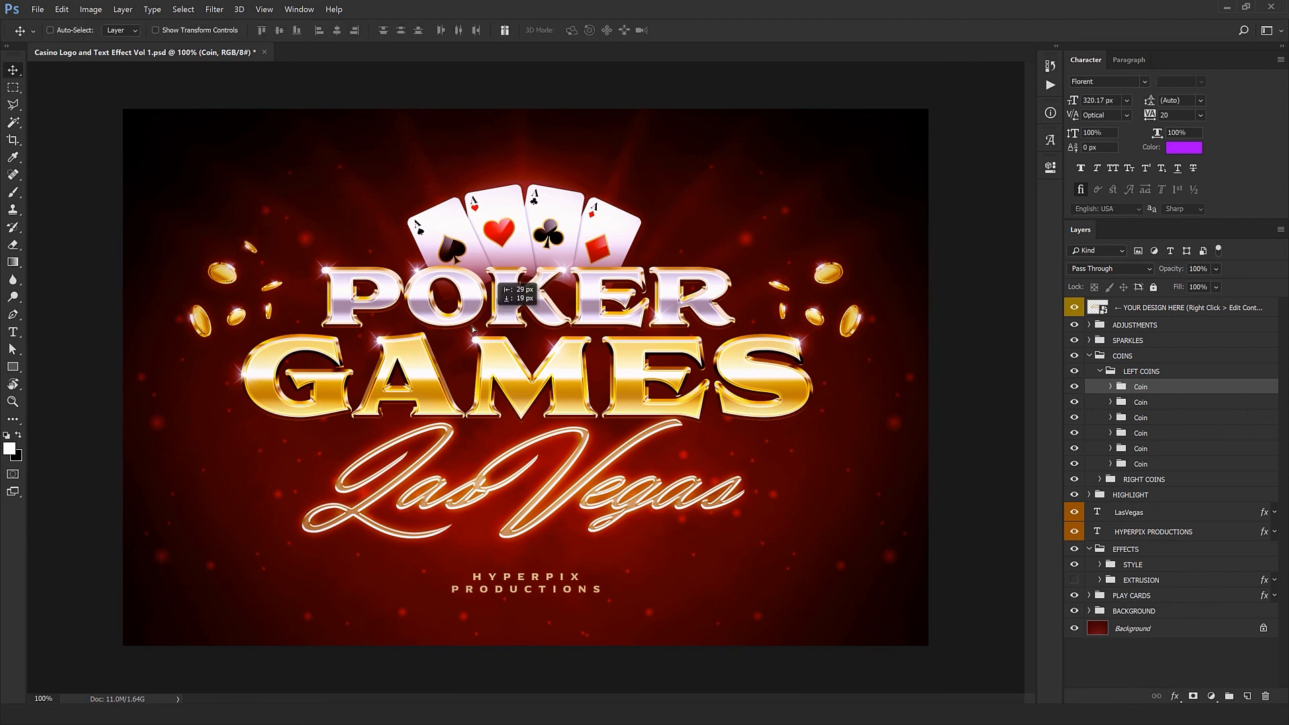
drag(517, 294, 421, 343)
drag(235, 354, 315, 527)
key(ctrl+z)
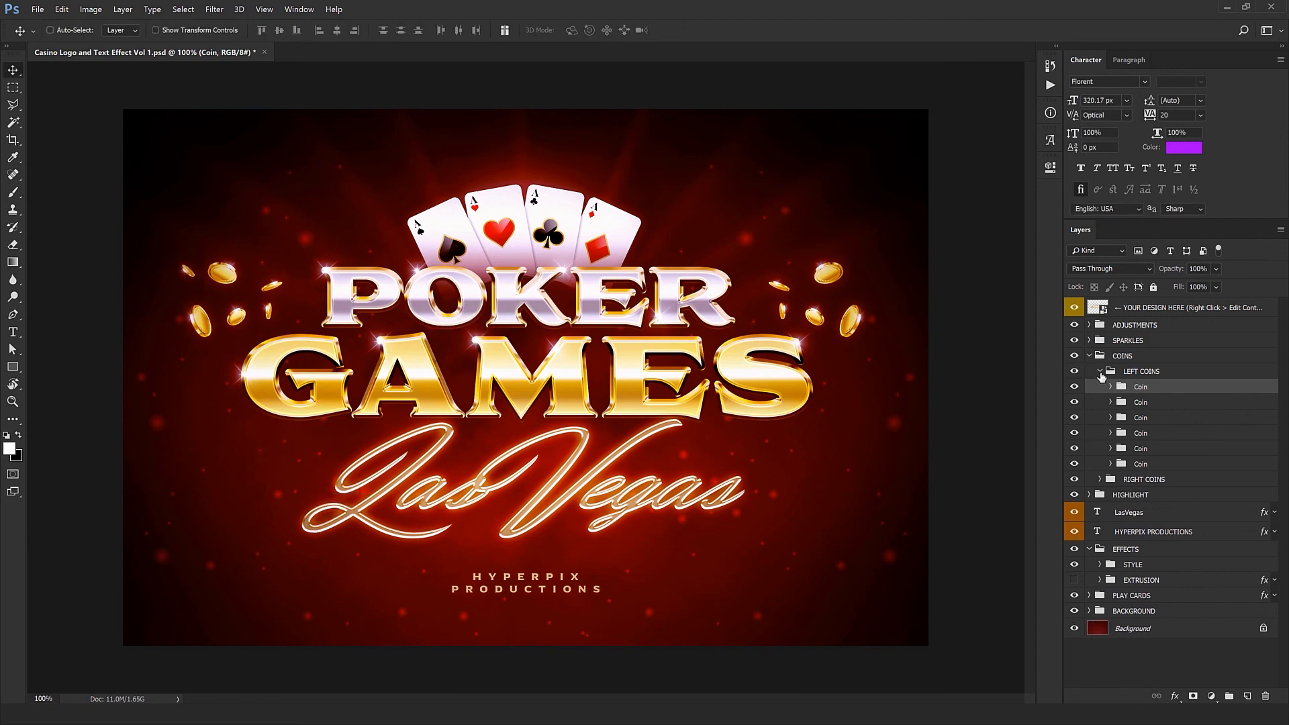
click(1099, 371)
click(1092, 358)
click(1090, 356)
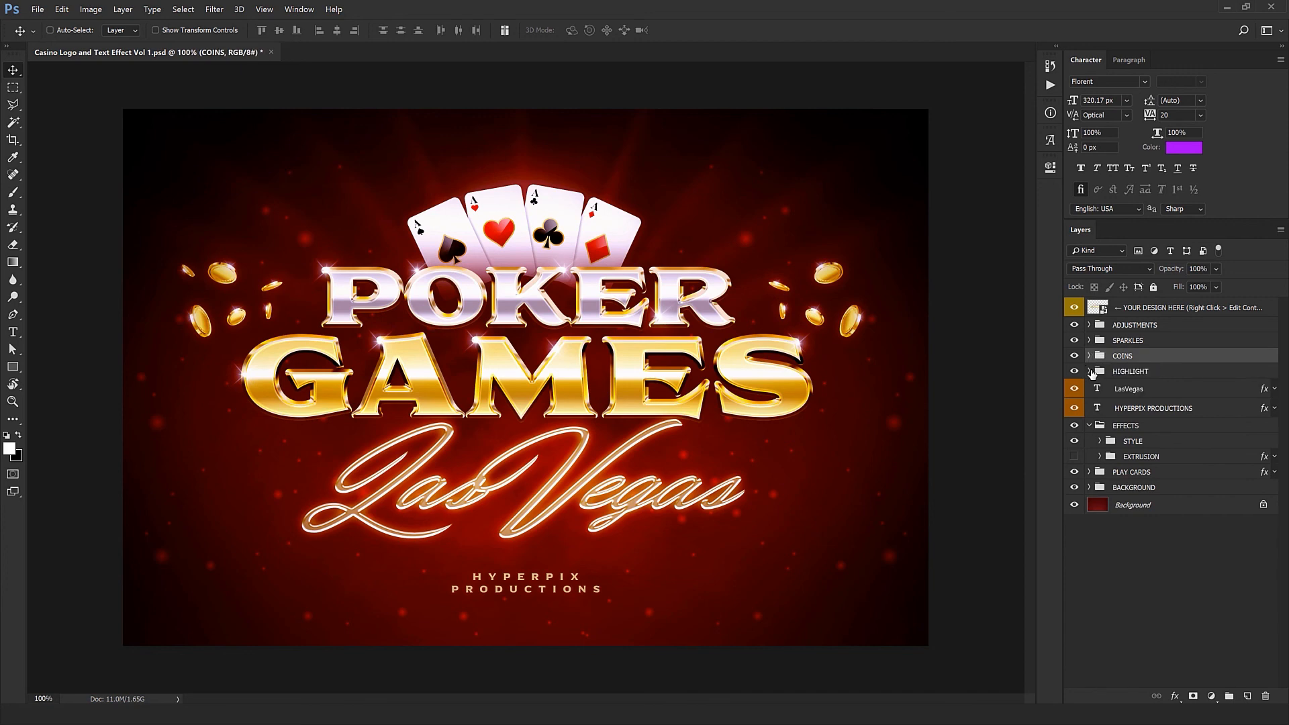
Step: Expand the HIGHLIGHT group, toggle its layer off and on to examine its effect, and collapse the group
click(1090, 371)
click(1075, 388)
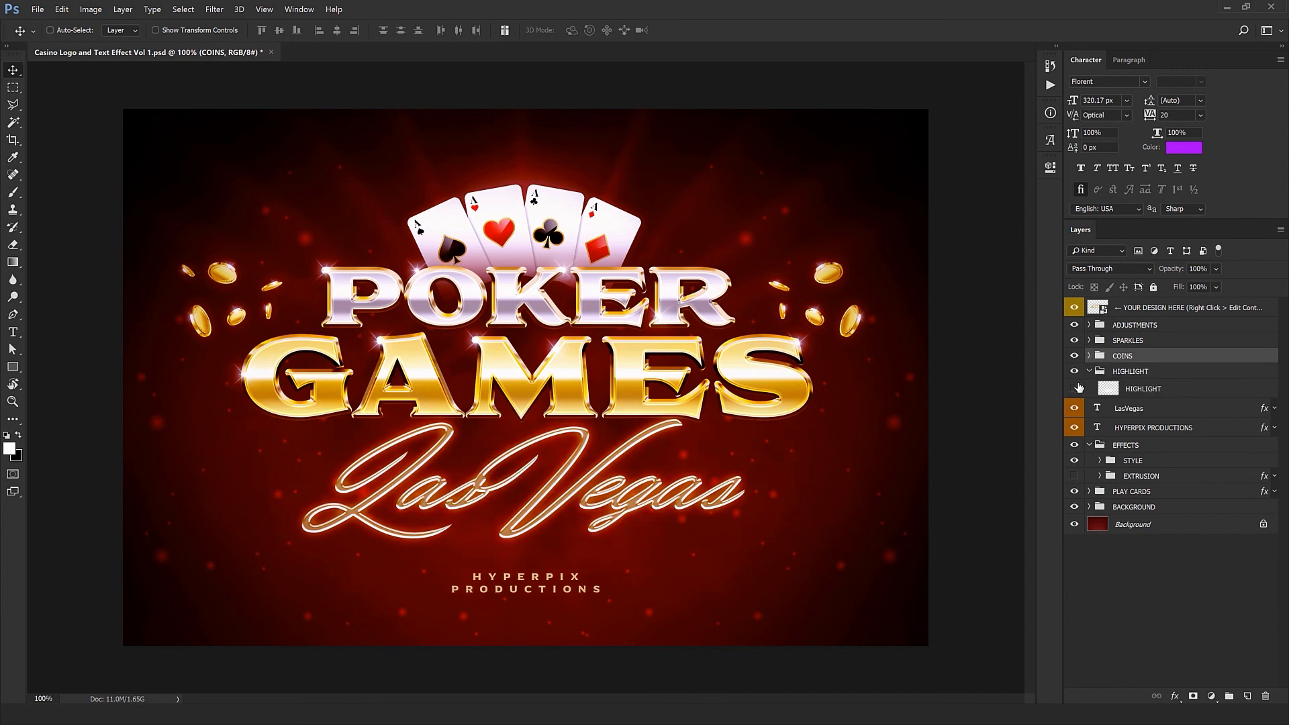
click(1076, 389)
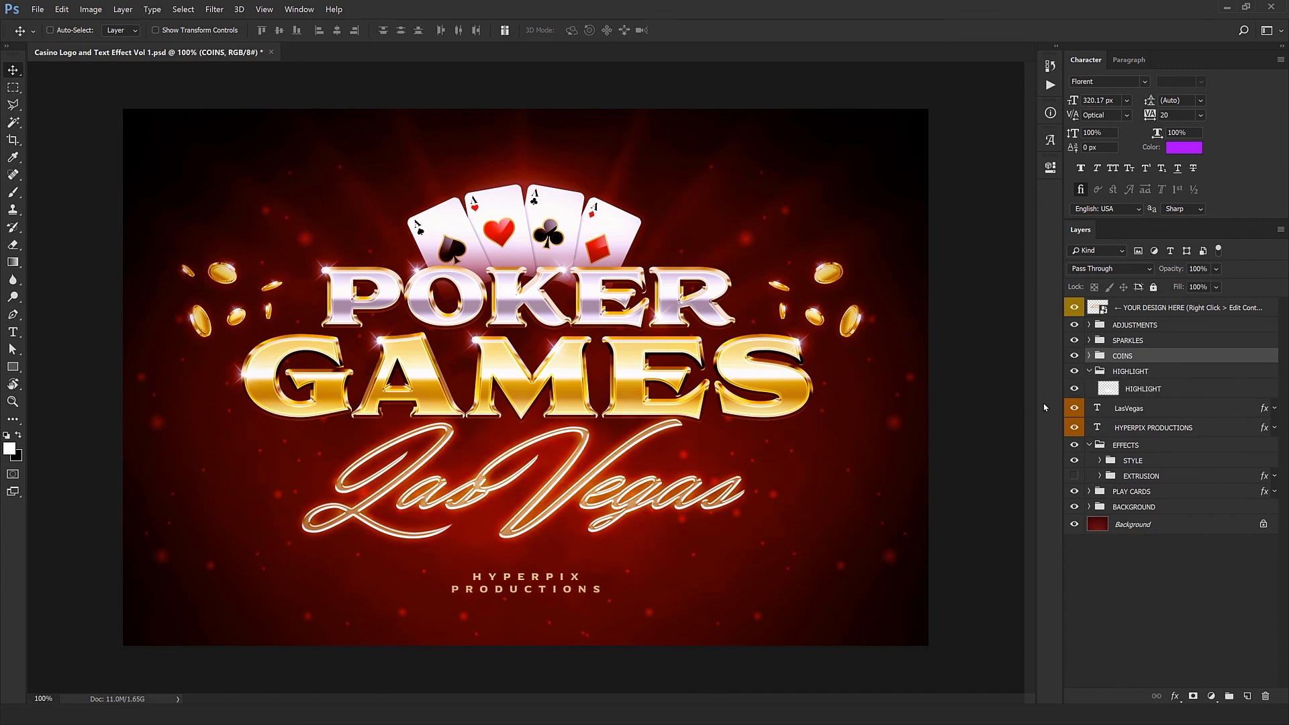
click(1139, 393)
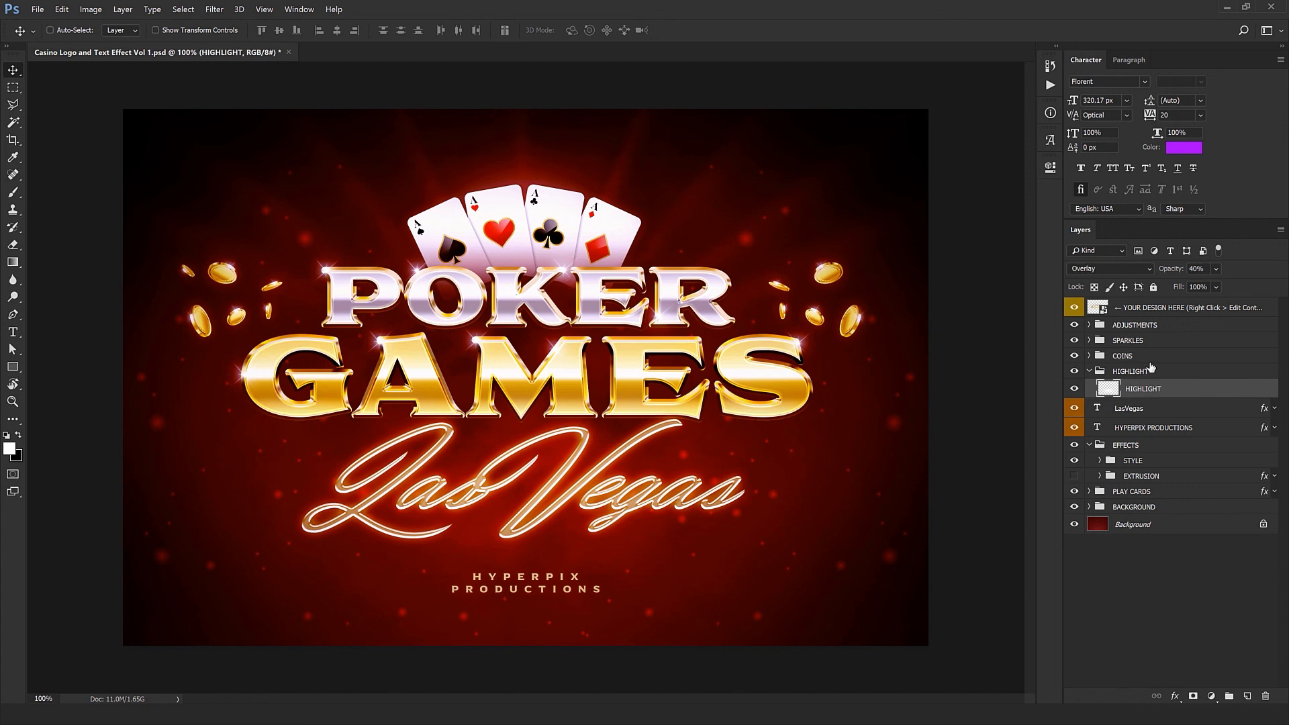
click(1089, 371)
Step: Replace the LasVegas script text with "Play Now"
click(1099, 390)
double_click(1100, 389)
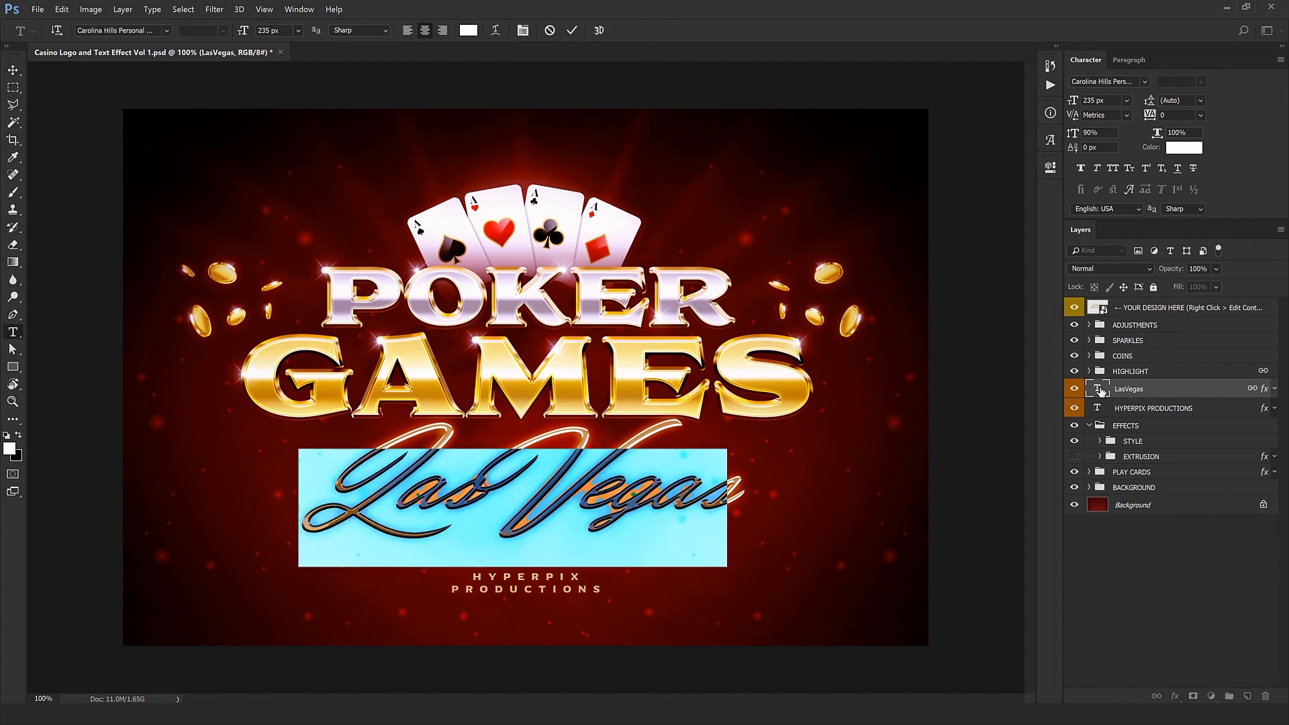
text(Pla)
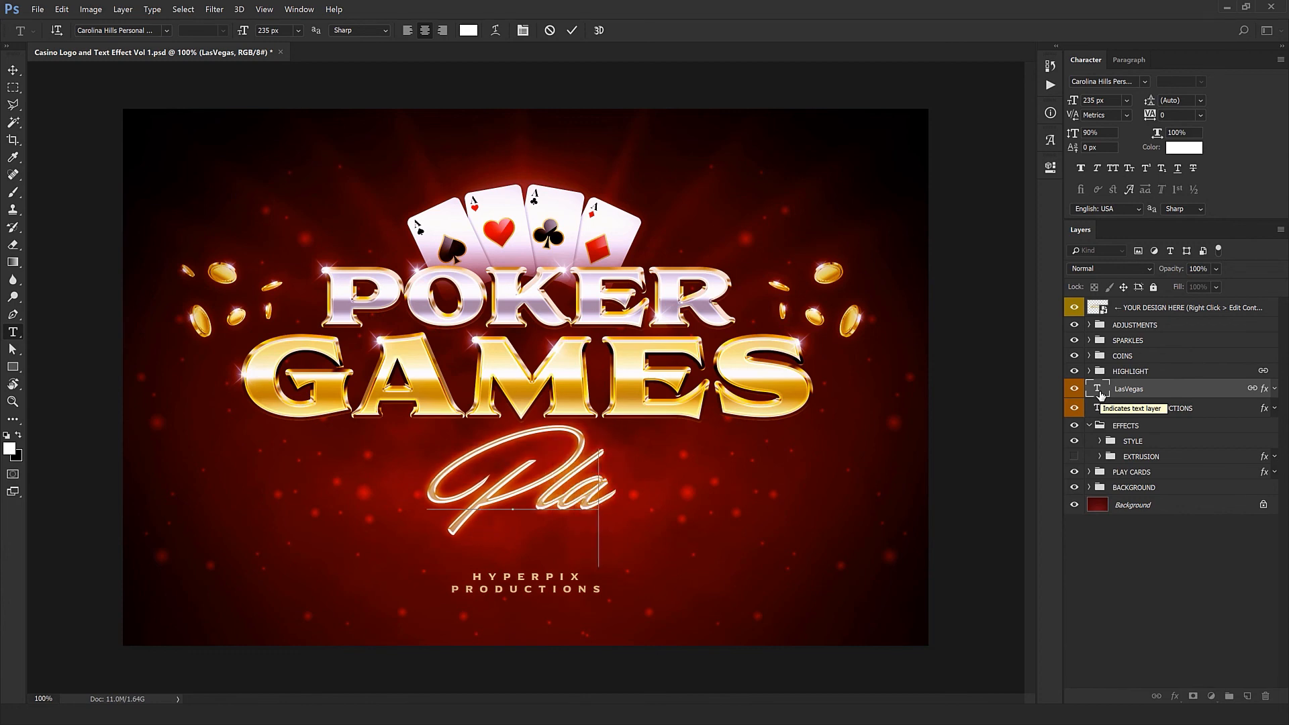
text(y Now)
key(ctrl+Return)
key(v)
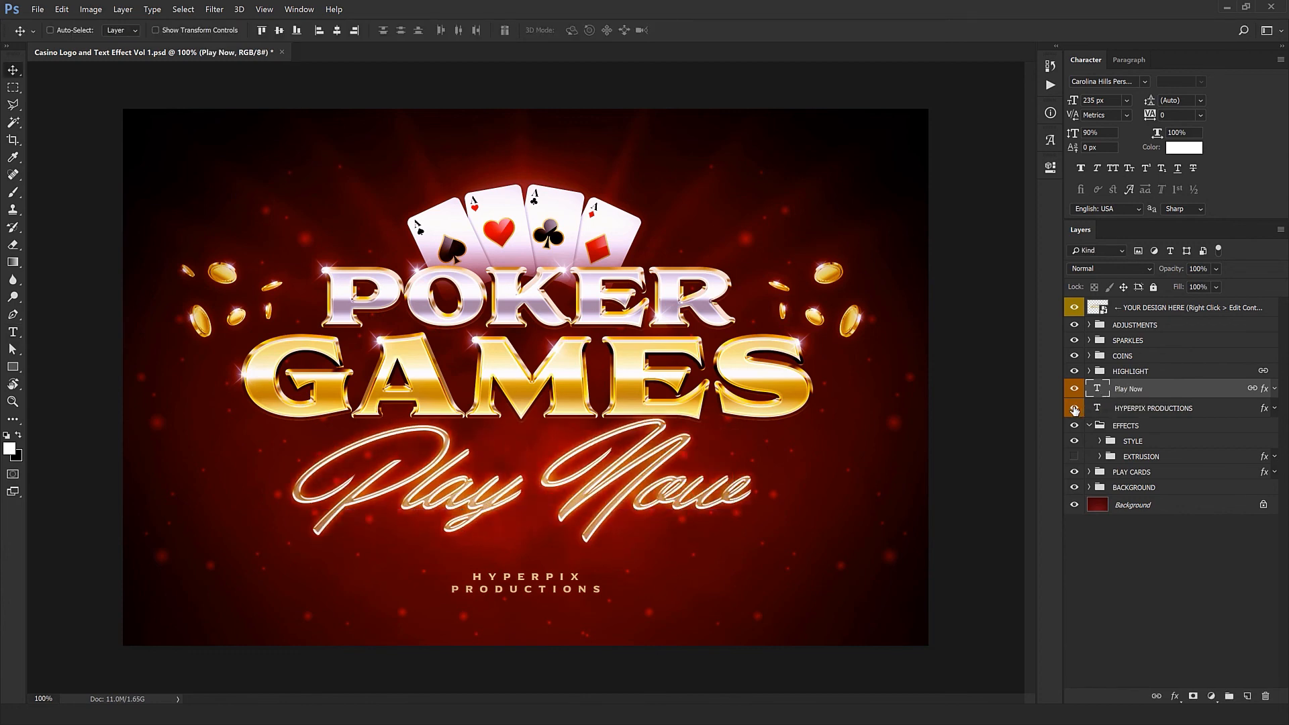
Step: Toggle the HYPERPIX PRODUCTIONS text off and on, and examine the contents of the ADJUSTMENTS and EXTRUSION groups
click(1074, 409)
click(1074, 409)
click(1089, 325)
click(1128, 535)
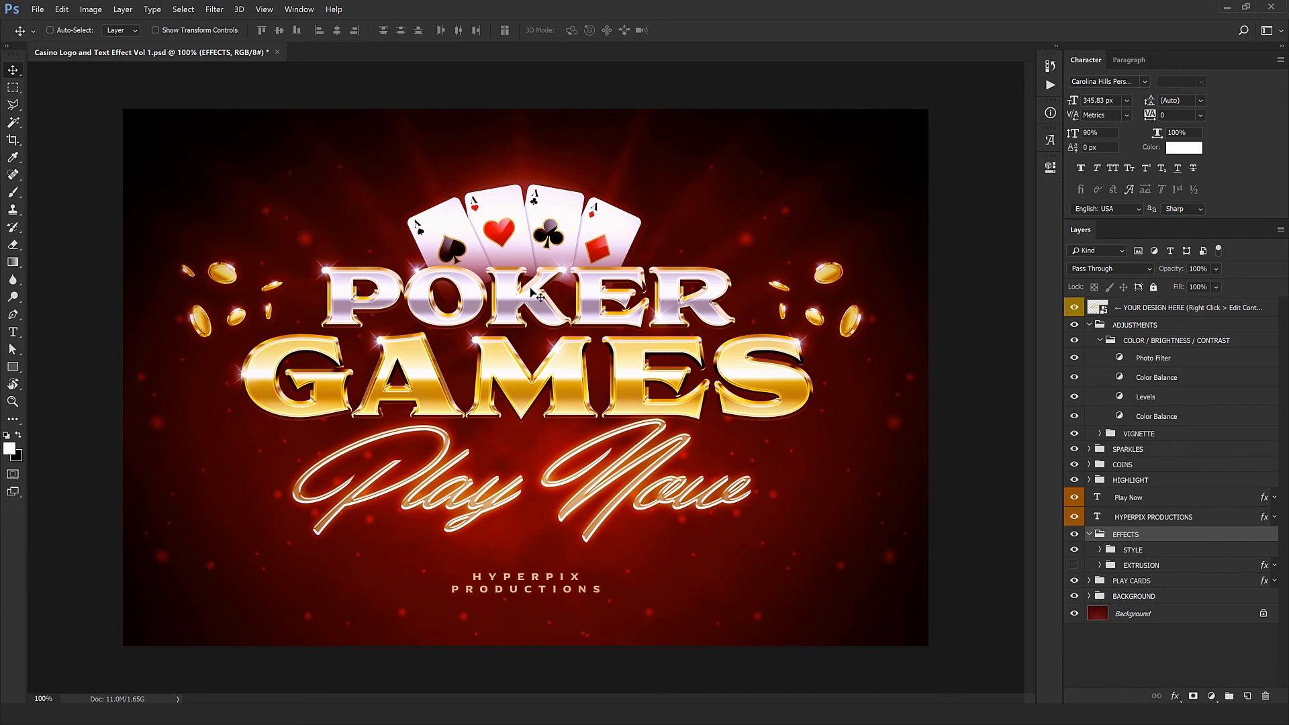
click(1100, 566)
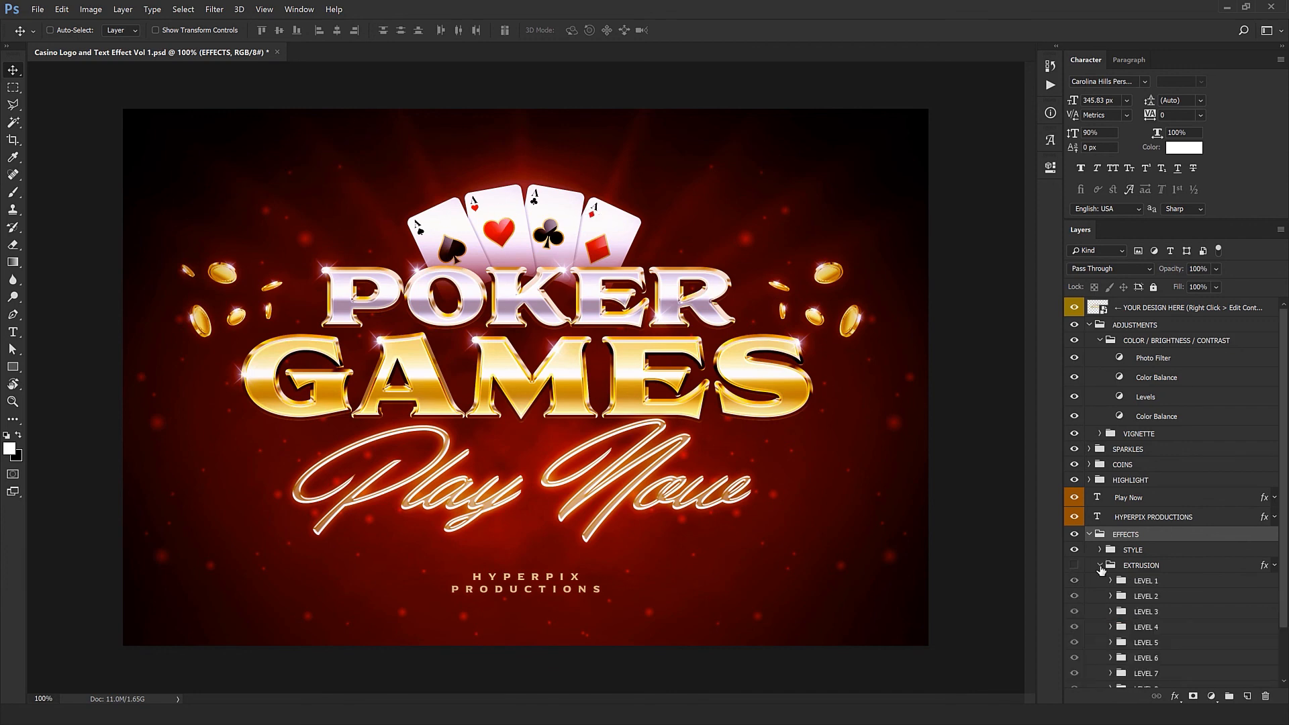
click(1099, 566)
Step: Expand the PLAY CARDS group and toggle its CARDS subgroup off and on to see what it contains
click(1087, 585)
click(1088, 581)
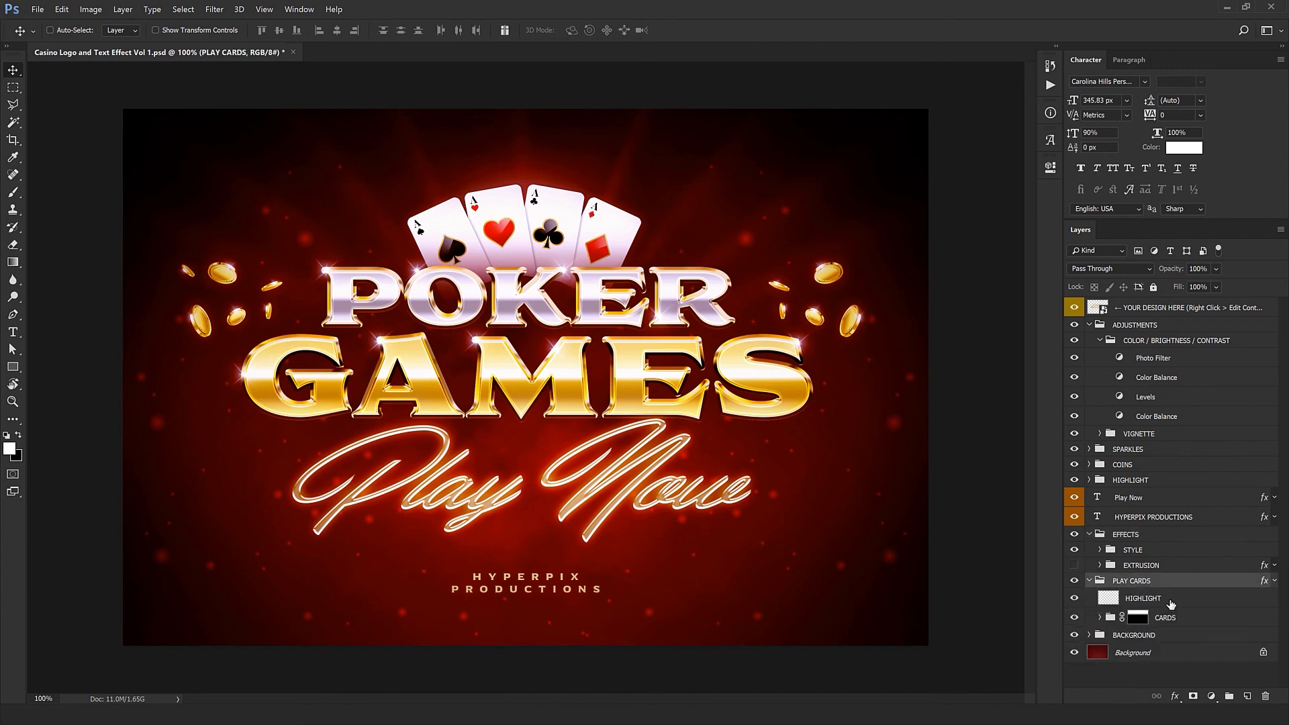
click(1134, 617)
click(1100, 618)
Step: Try moving card 1 of the CARDS group to a new position, undo it and collapse the PLAY CARDS group
click(1100, 617)
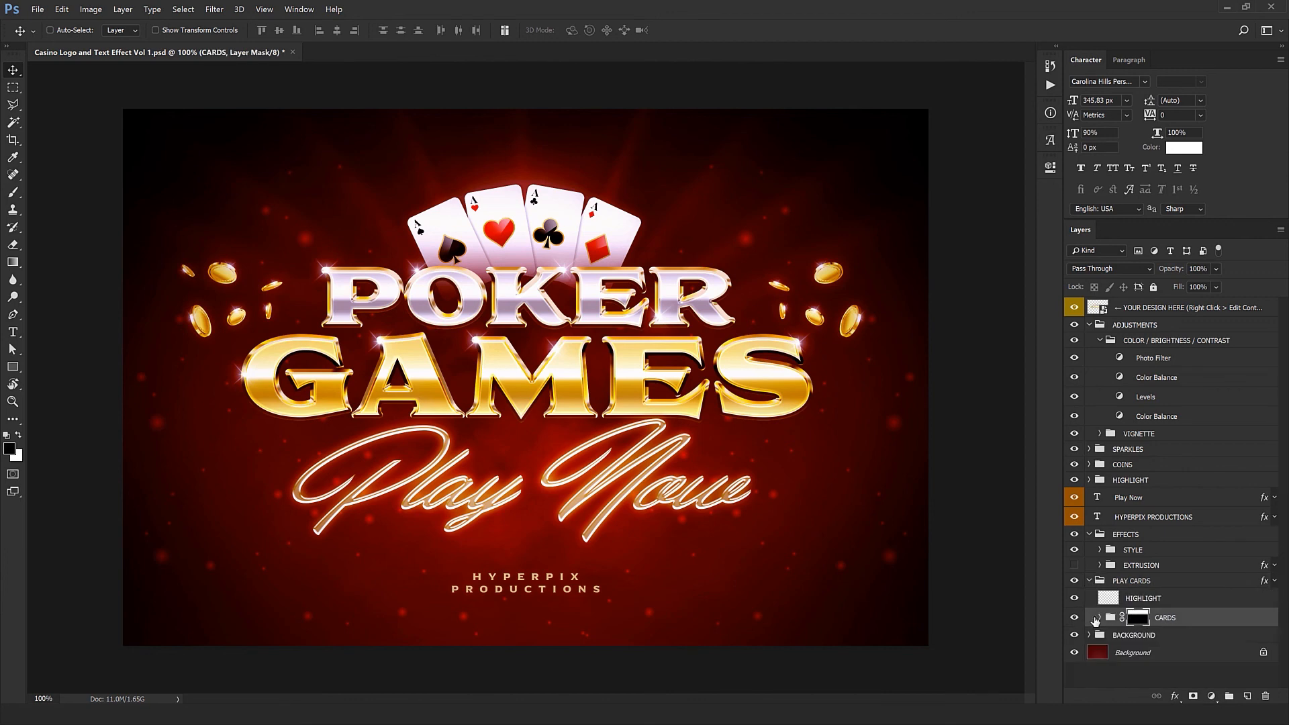
click(1075, 617)
click(1075, 618)
click(1100, 617)
click(1137, 637)
drag(752, 530, 769, 574)
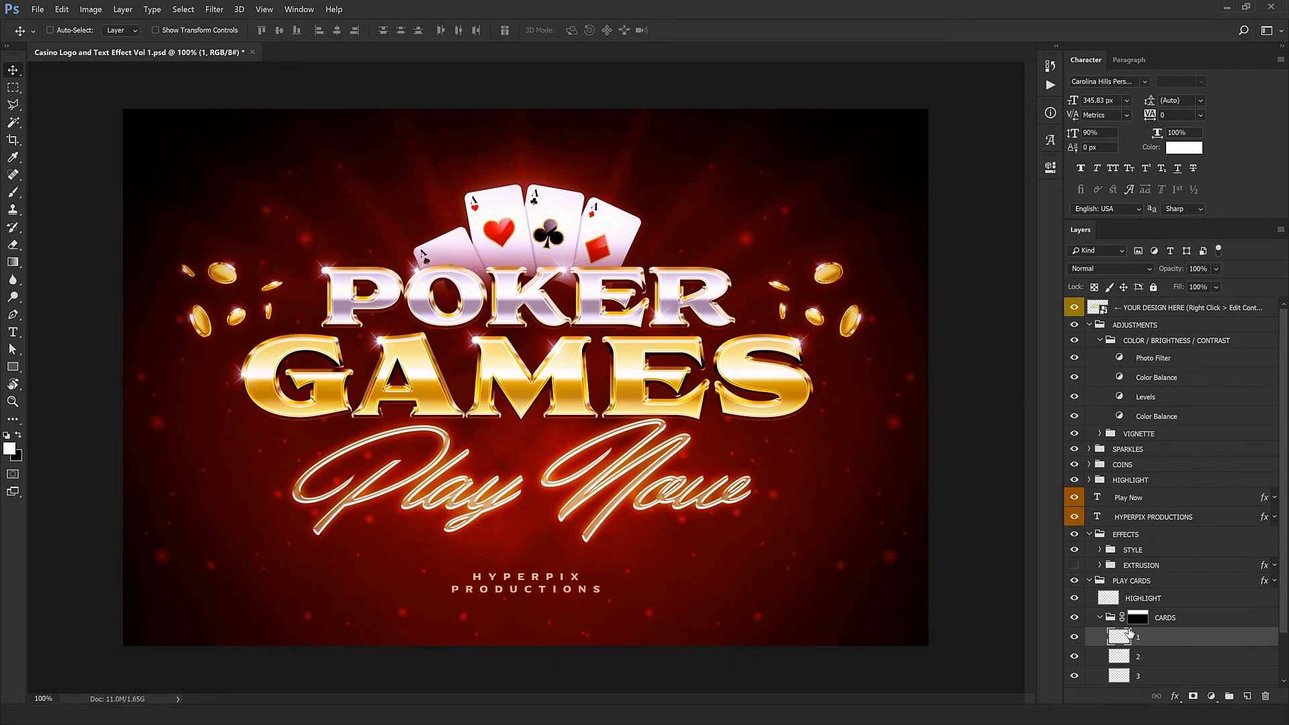
key(ctrl+z)
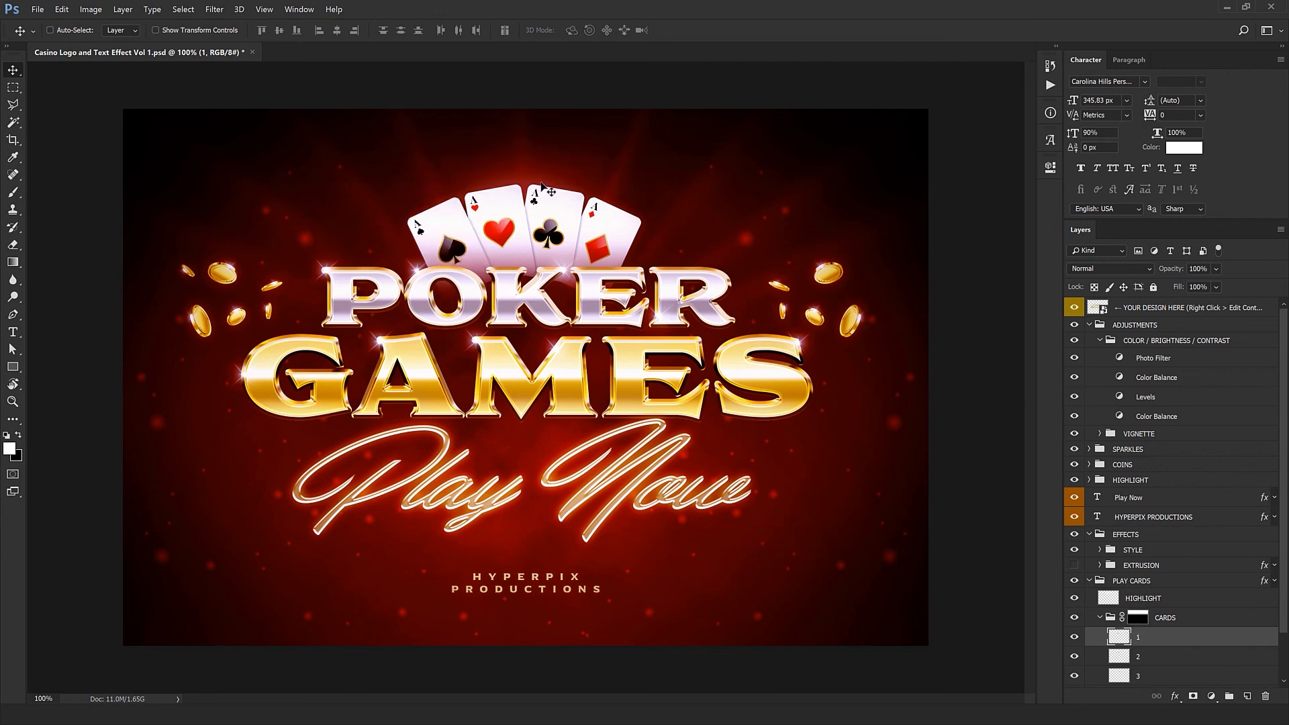
click(1105, 579)
click(1088, 580)
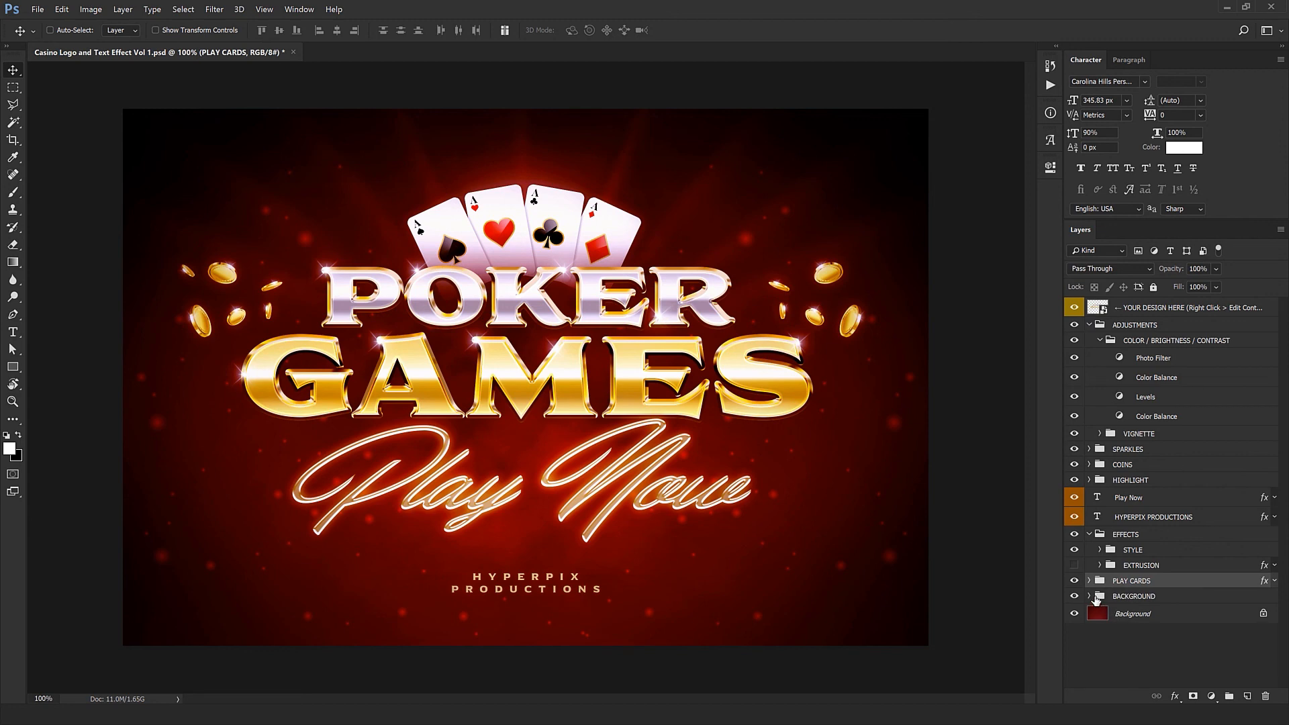
Step: Expand the BACKGROUND group to examine its subgroups, then collapse it and the COLOR / BRIGHTNESS / CONTRAST group
click(1094, 597)
click(1089, 597)
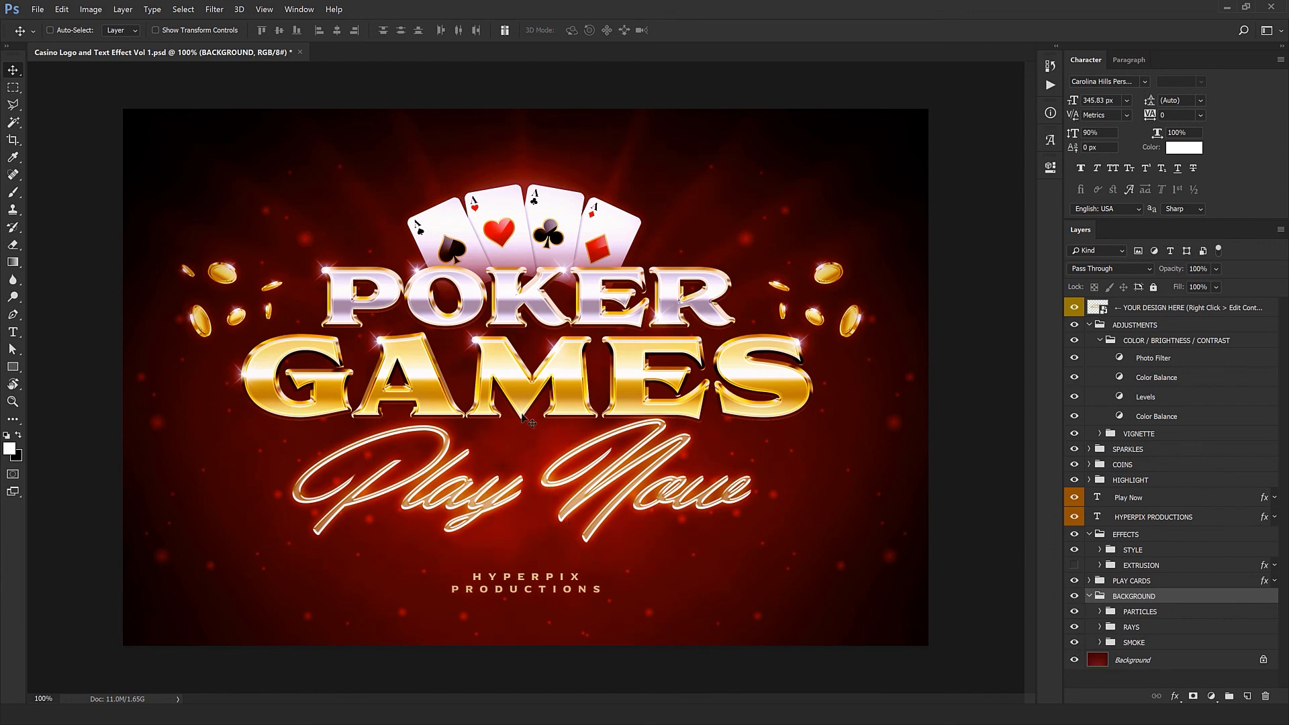
click(1089, 596)
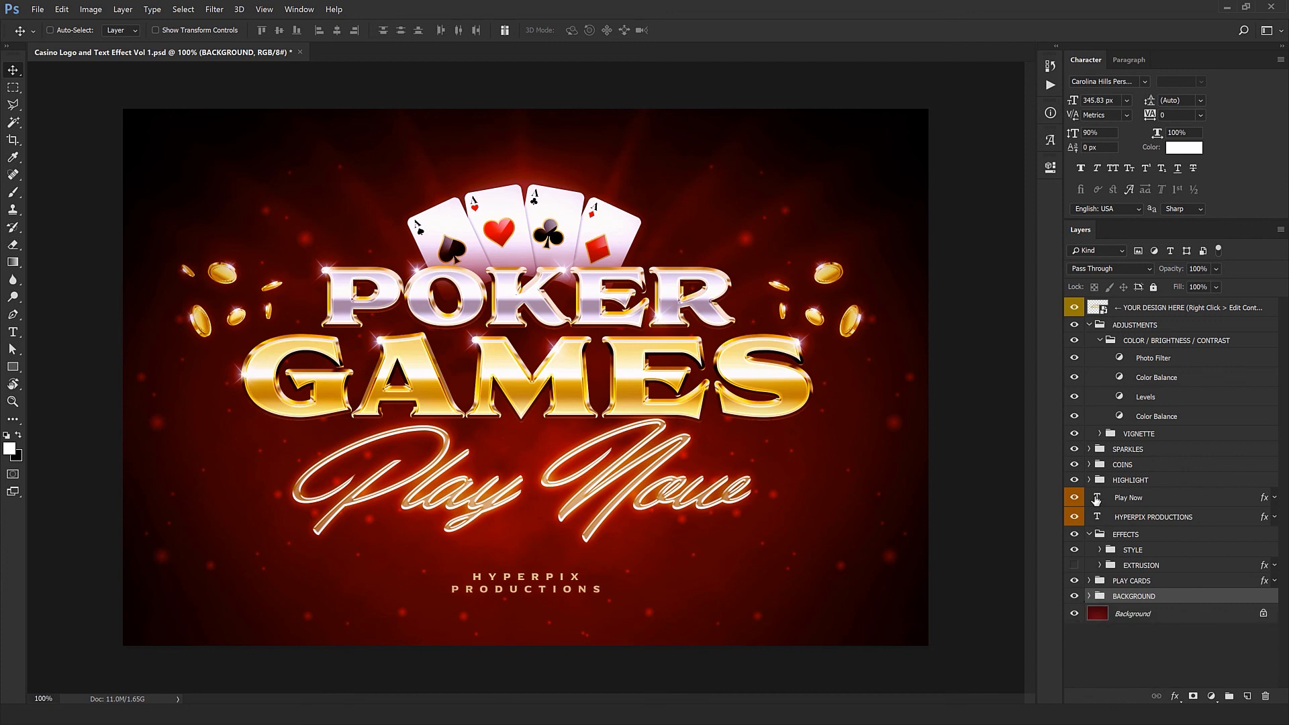
click(1099, 340)
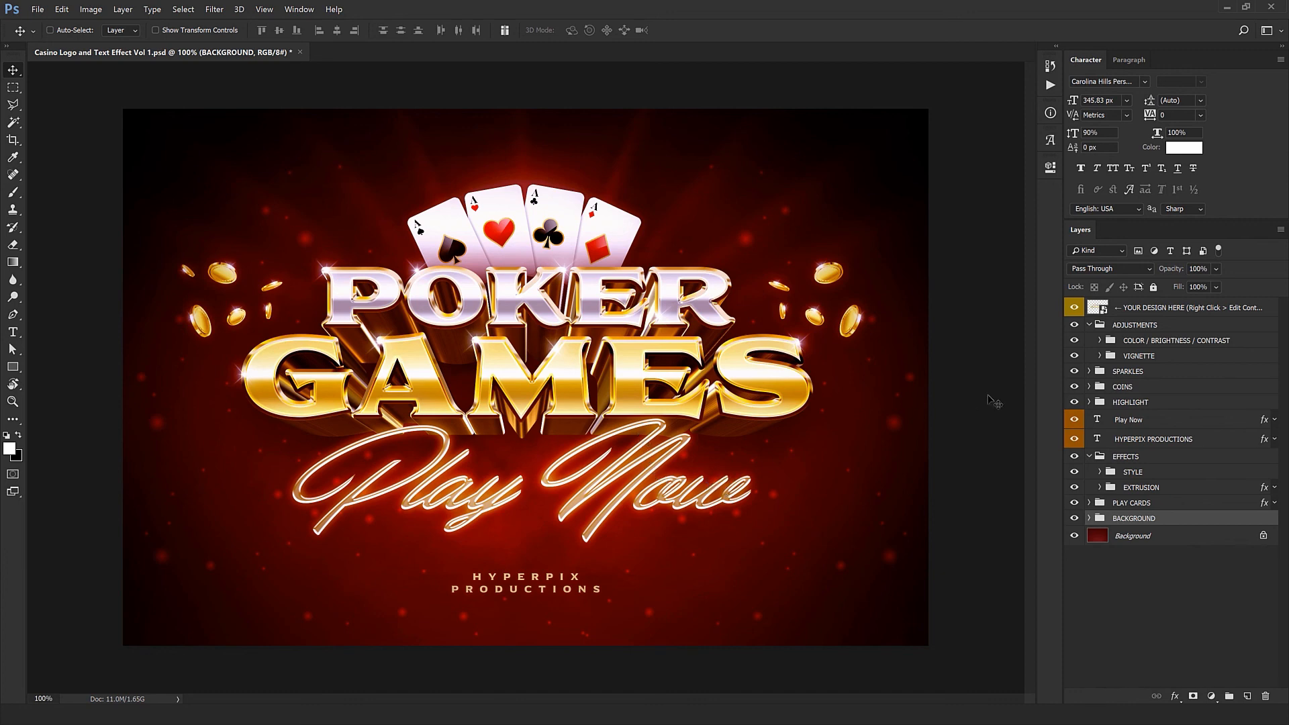
Step: Open the contents of the YOUR DESIGN HERE smart object and of the smart object nested inside it
click(1180, 310)
right_click(1179, 311)
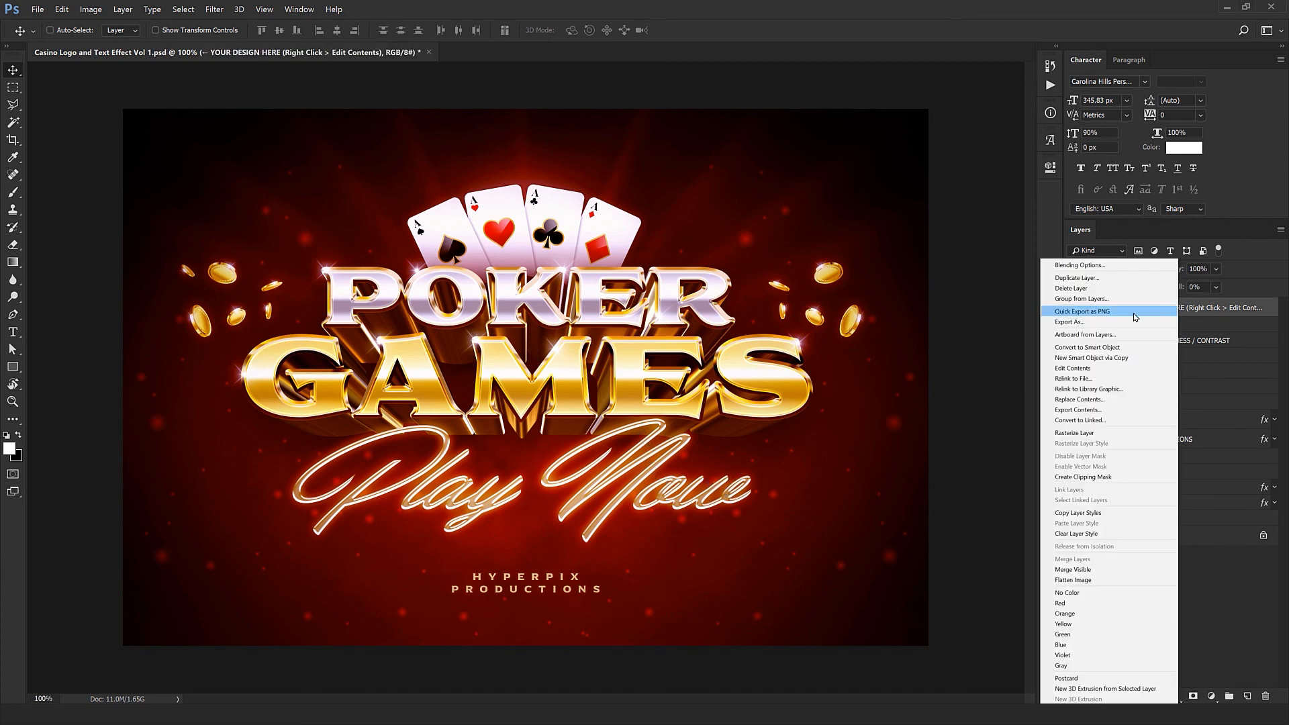
click(1086, 367)
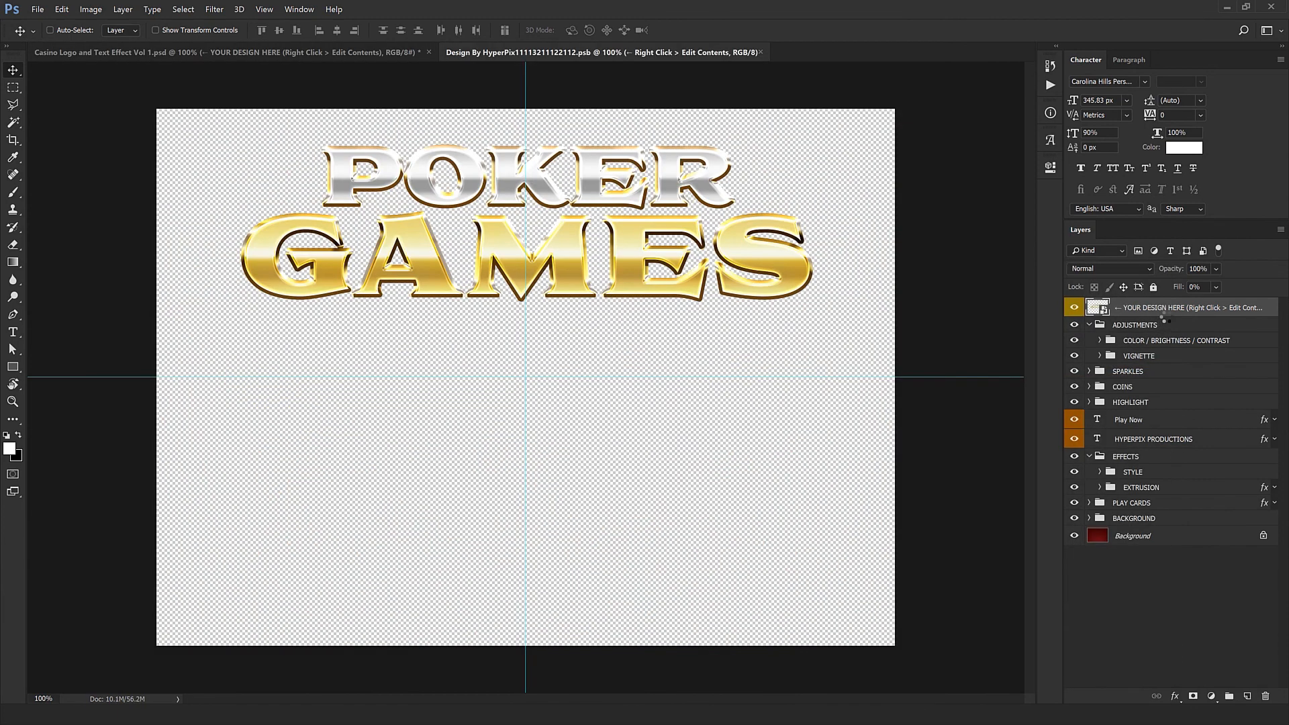
right_click(1168, 314)
click(1060, 371)
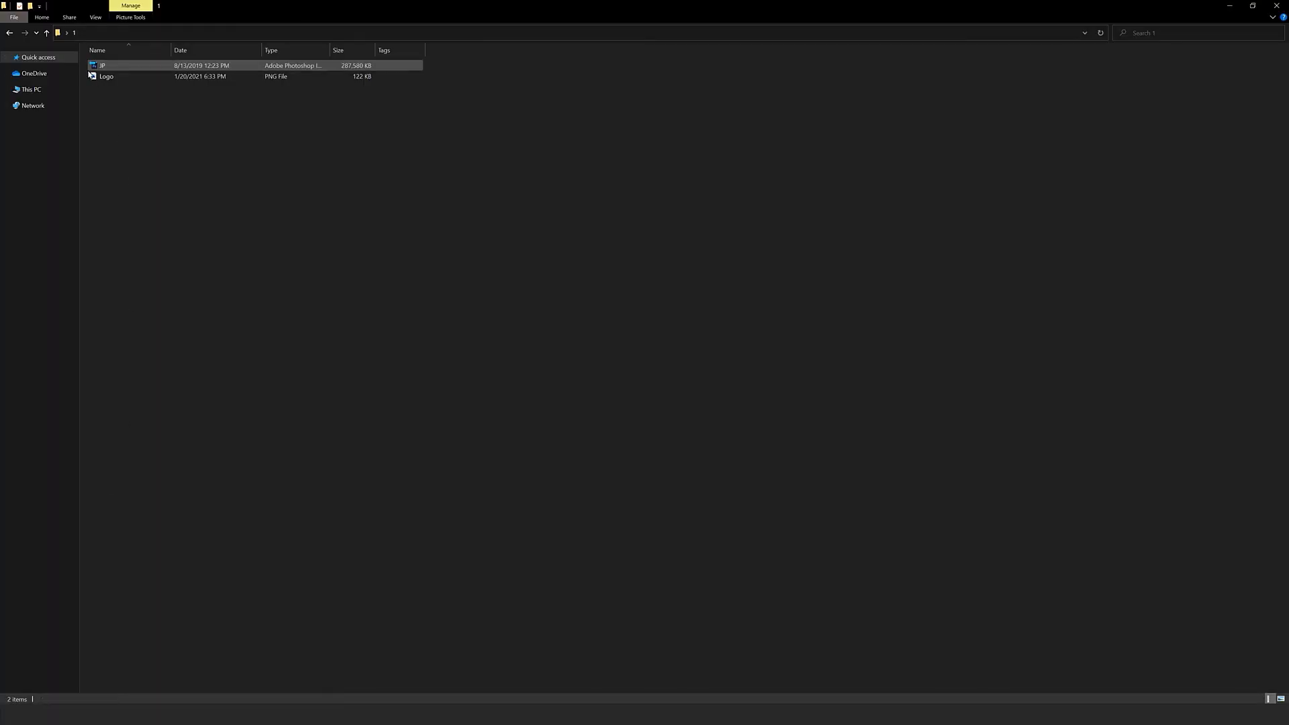
Step: Bring the Logo PNG from the file folder into the nested design document and size it over the POKER GAMES lettering
drag(100, 76, 67, 702)
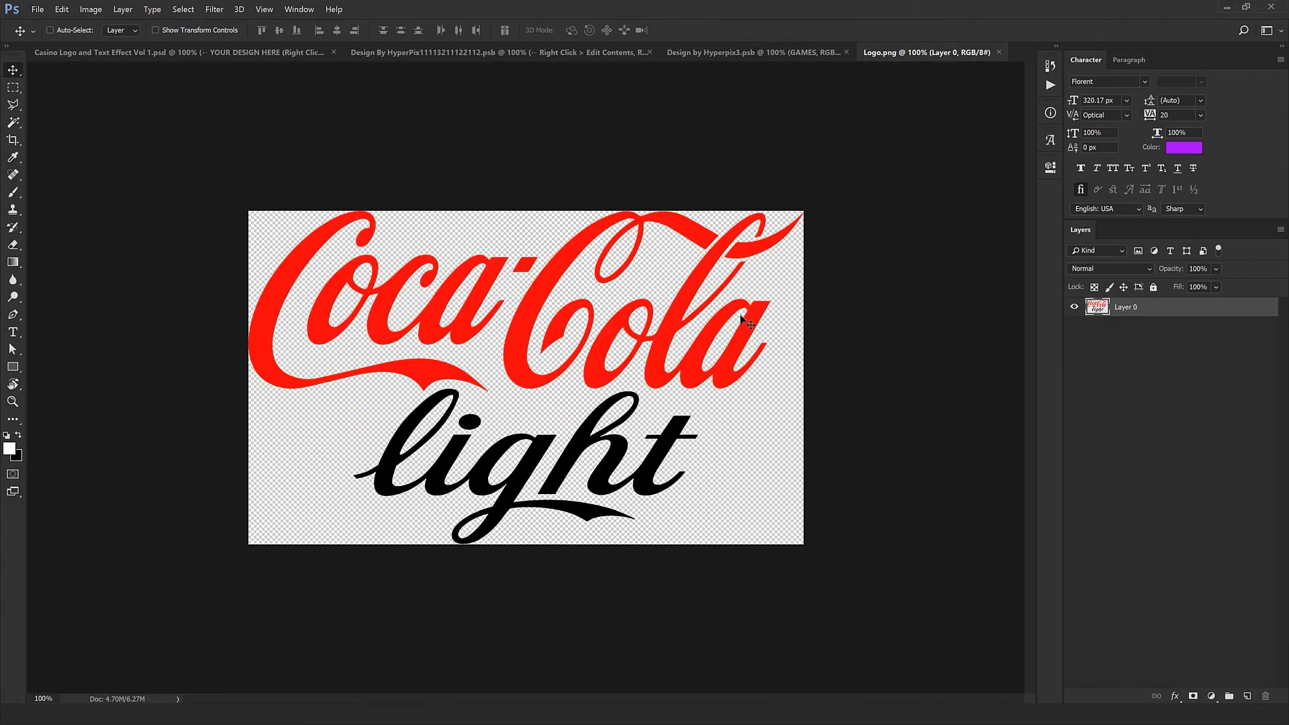
drag(702, 310, 635, 310)
key(ctrl+t)
key(Return)
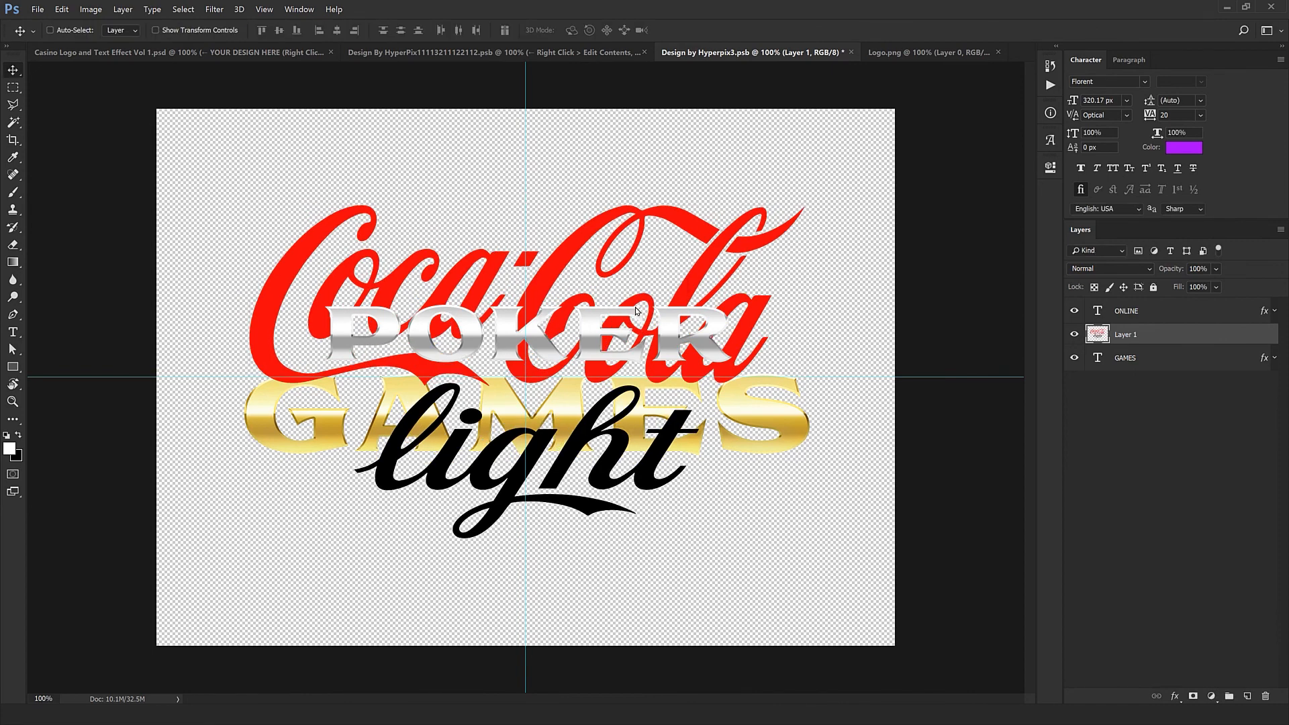
Step: Place the logo layer above both text layers and shift the ONLINE and GAMES text down to the canvas's lower edge
drag(1144, 319, 1141, 346)
shift+click(1134, 358)
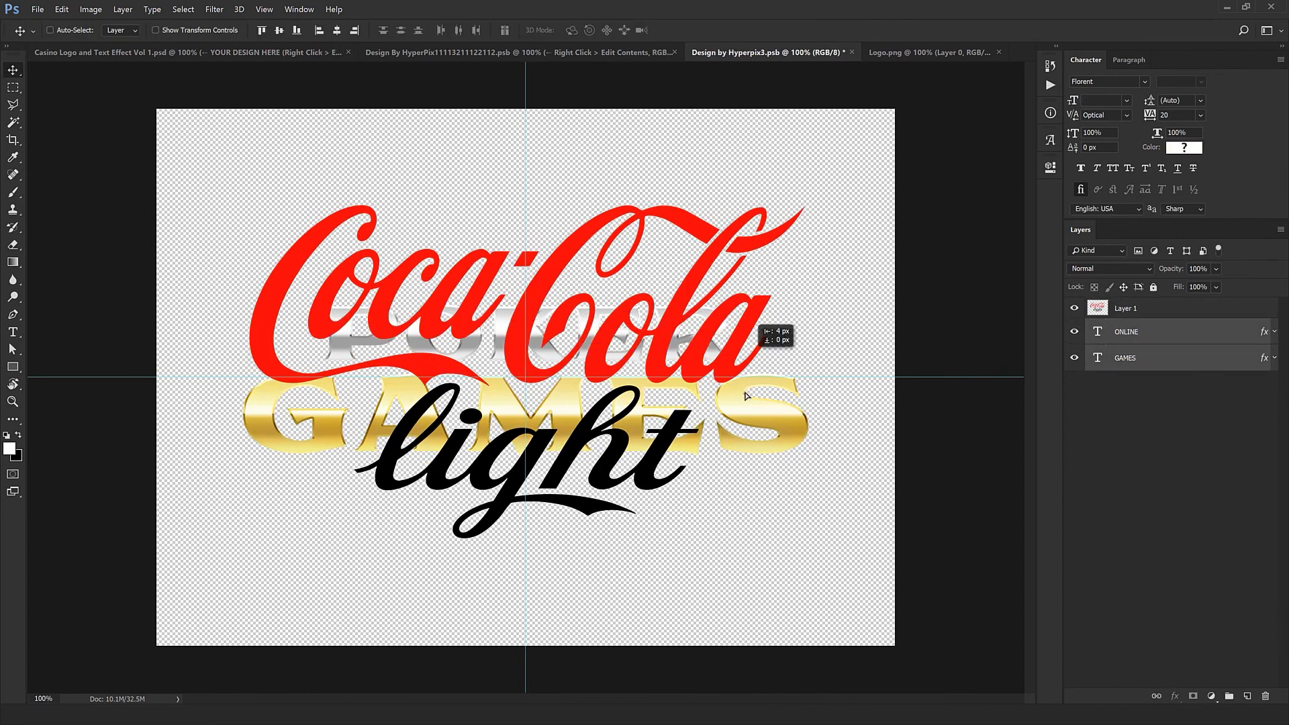
drag(744, 336, 754, 515)
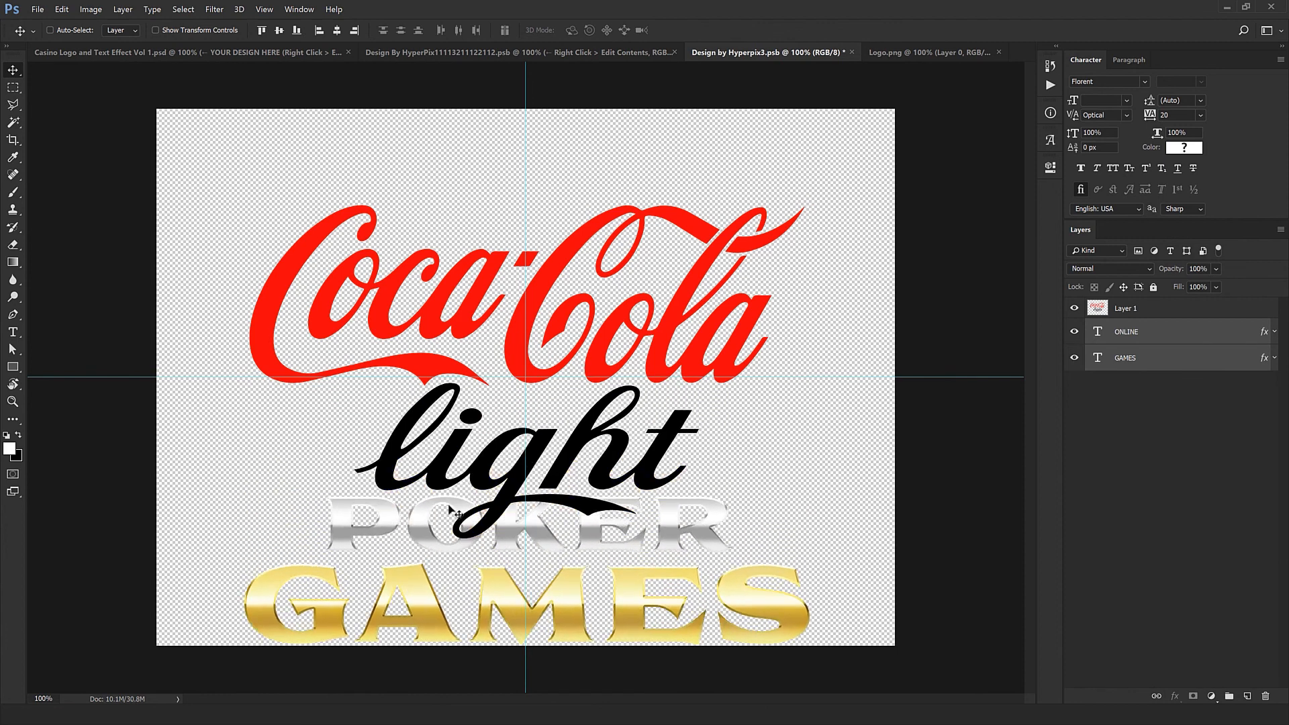
key(ctrl)
ctrl+click(796, 485)
Step: Outline the red Coca-Cola lettering with the Polygonal Lasso and cut it from the logo layer onto its own layer
click(1171, 317)
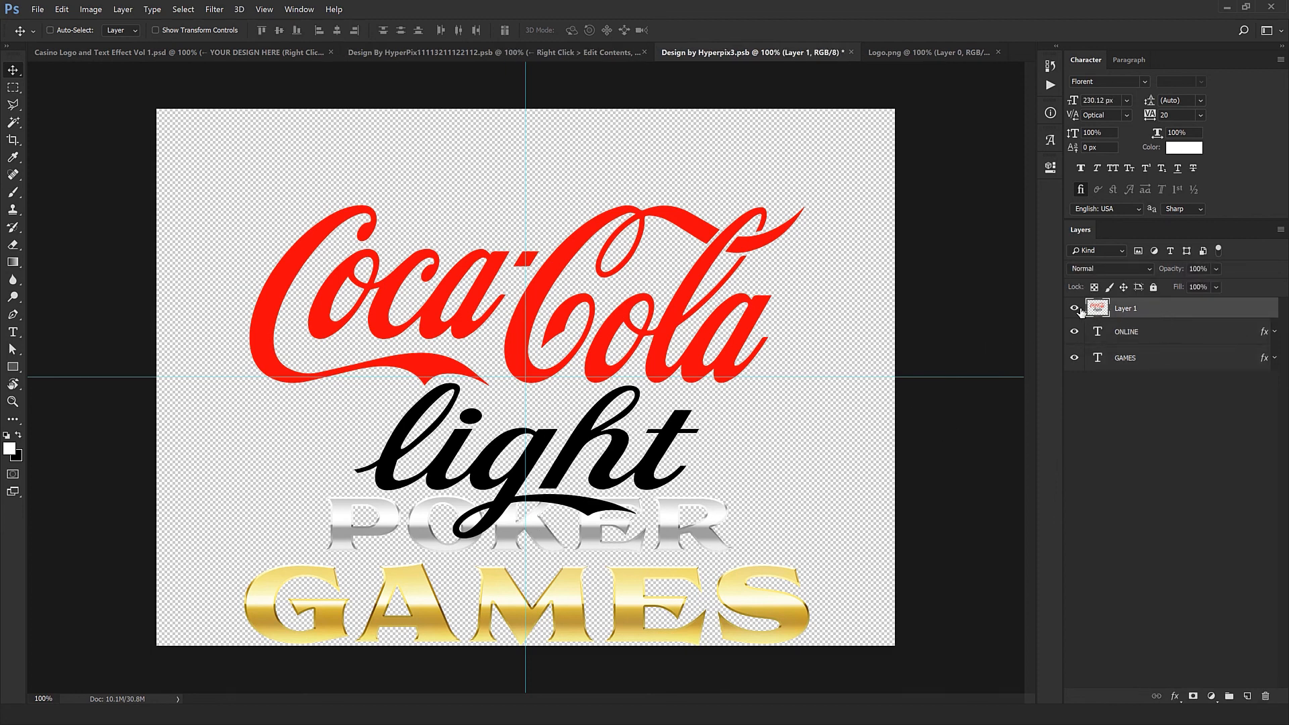
click(14, 106)
click(799, 420)
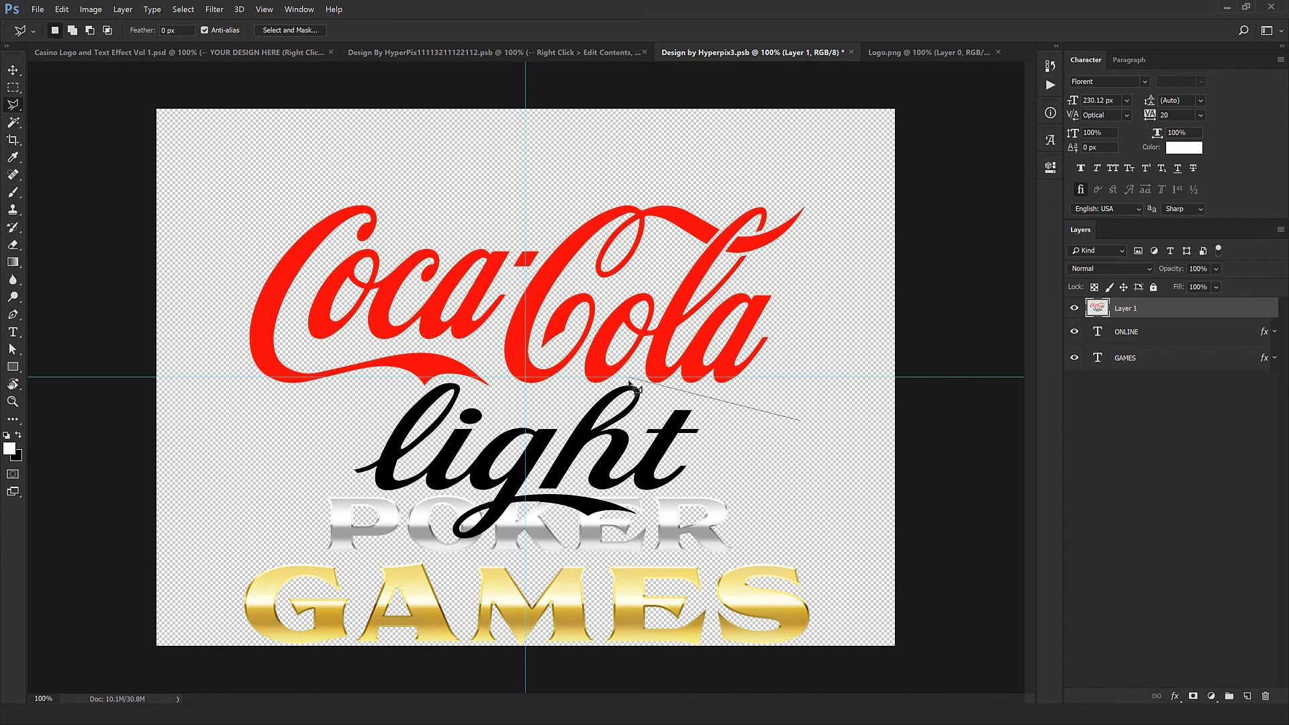
click(630, 380)
click(576, 395)
click(429, 386)
click(262, 442)
click(142, 293)
click(228, 143)
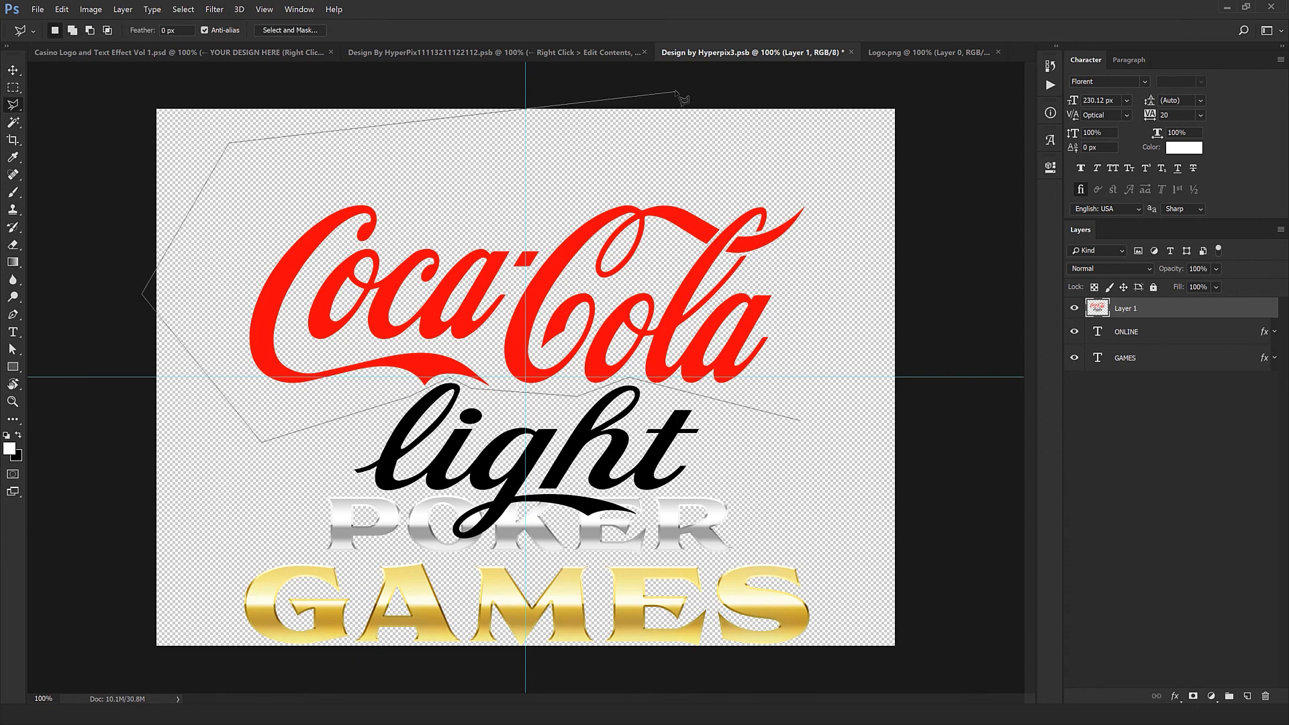
click(674, 92)
double_click(902, 122)
key(ctrl+shift+j)
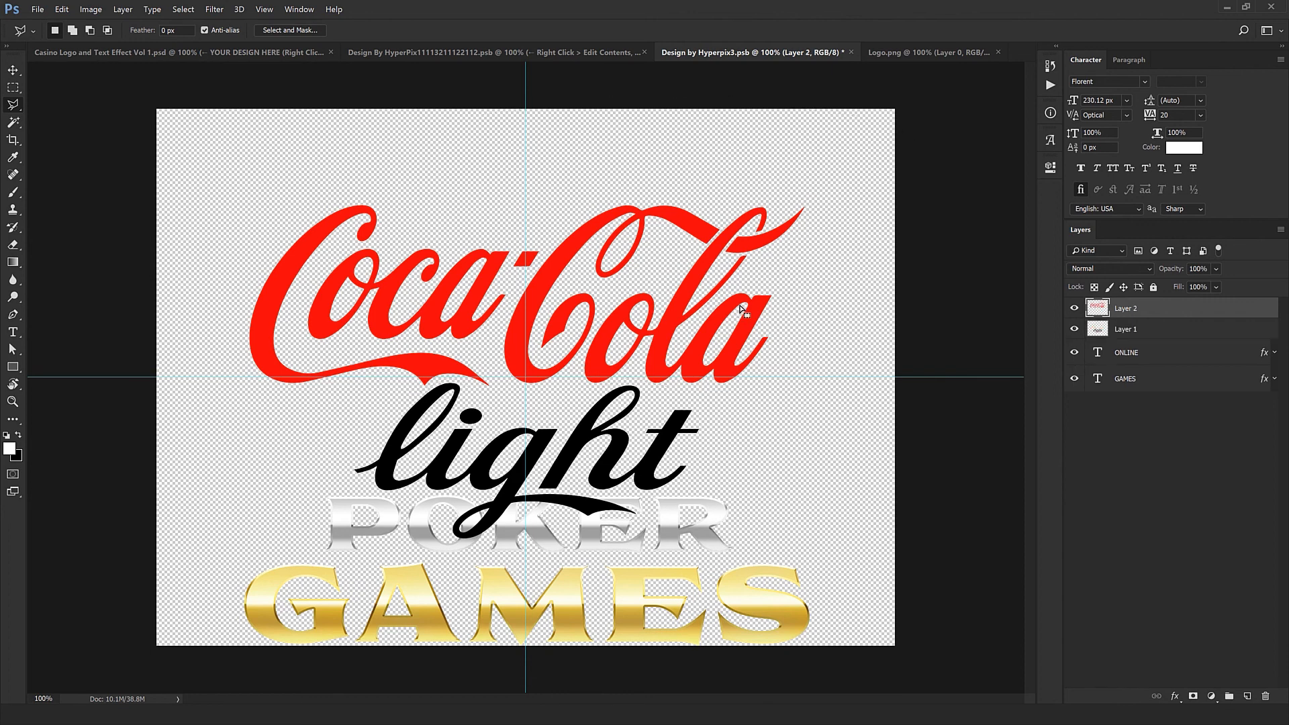
click(1071, 309)
click(1070, 308)
Step: Move the GAMES layer style onto the Coca-Cola lettering and the ONLINE layer style onto the "light" lettering
key(v)
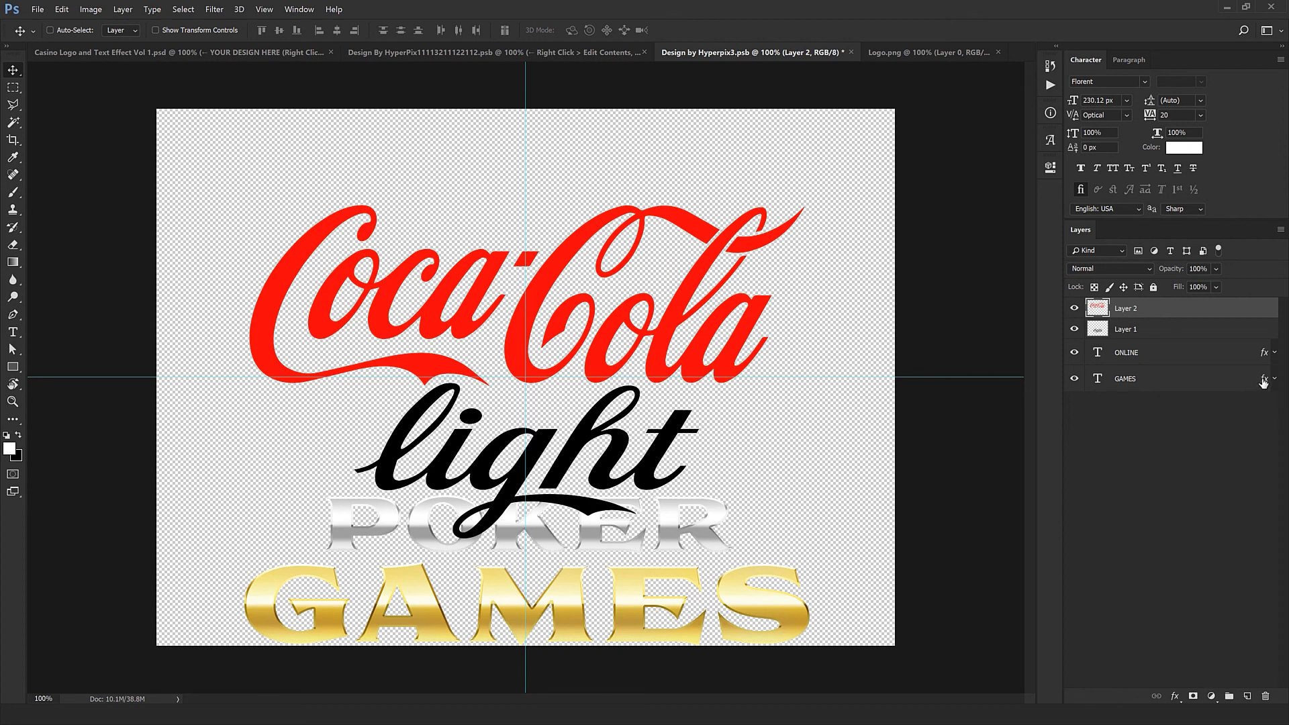
drag(1265, 381, 1265, 308)
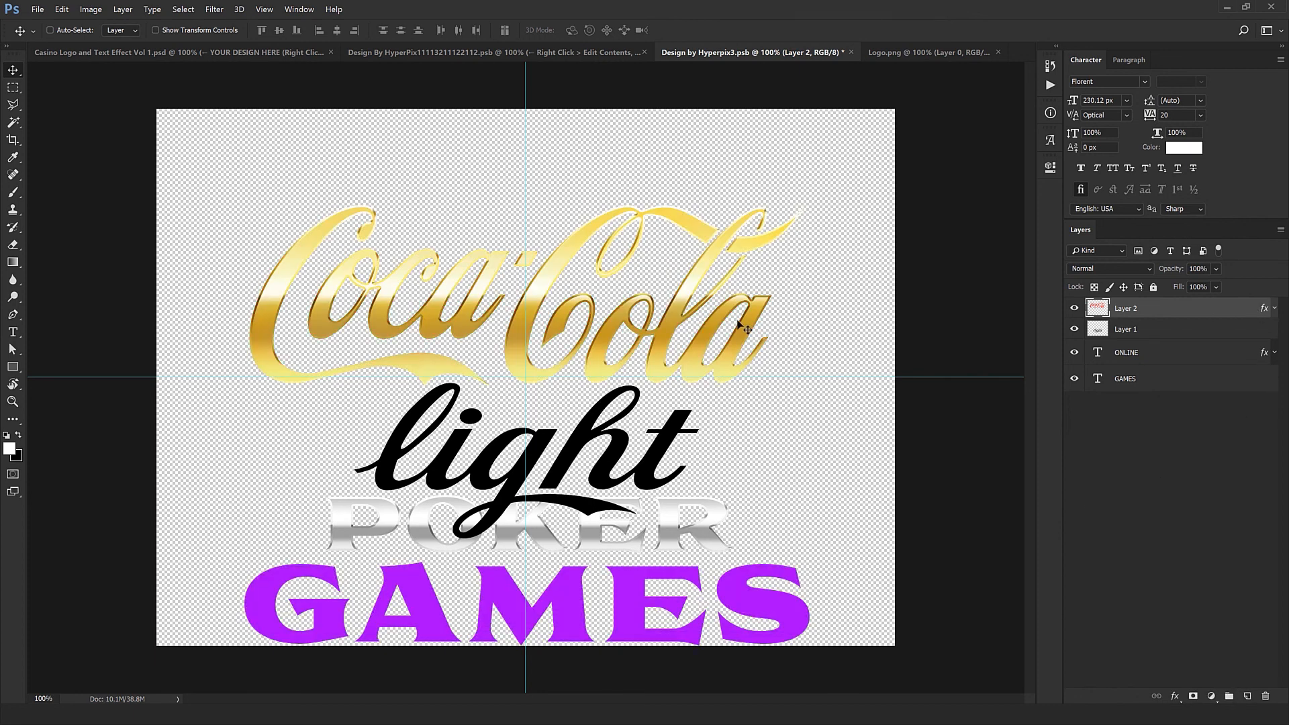
drag(1265, 352, 1262, 334)
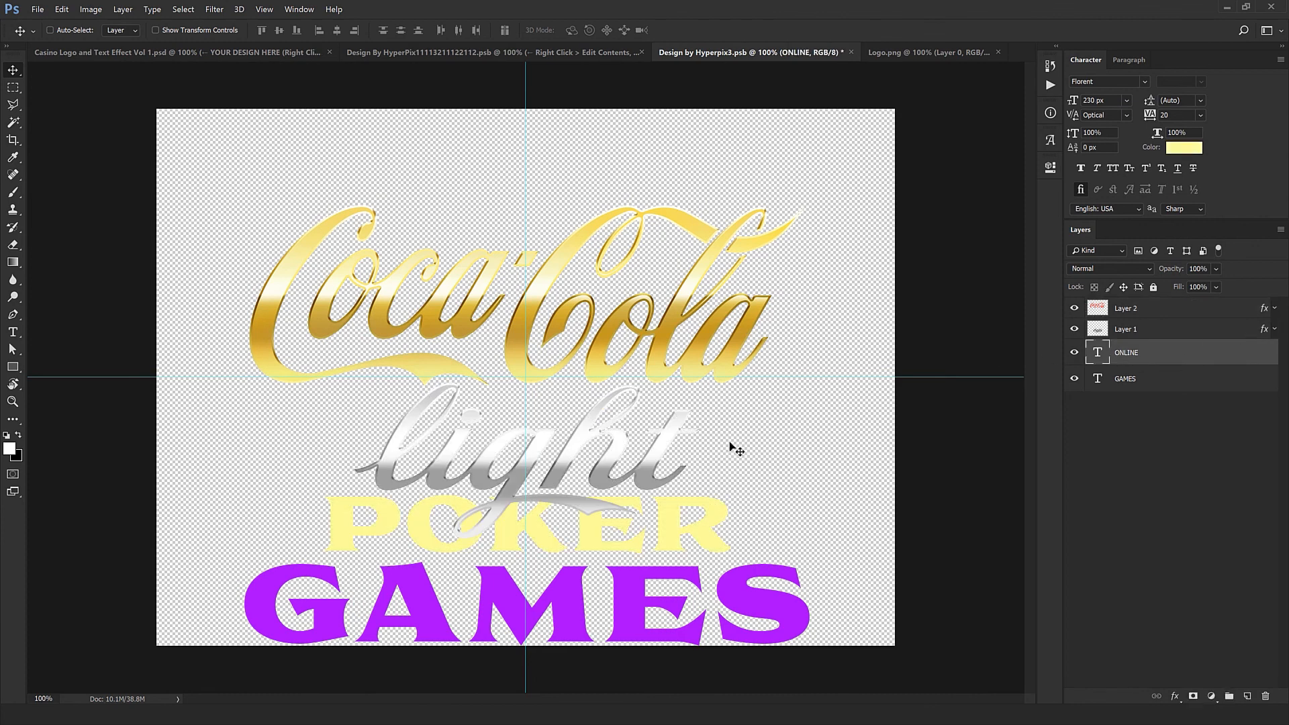
Step: Delete the ONLINE and GAMES text layers
shift+click(1142, 378)
click(1265, 696)
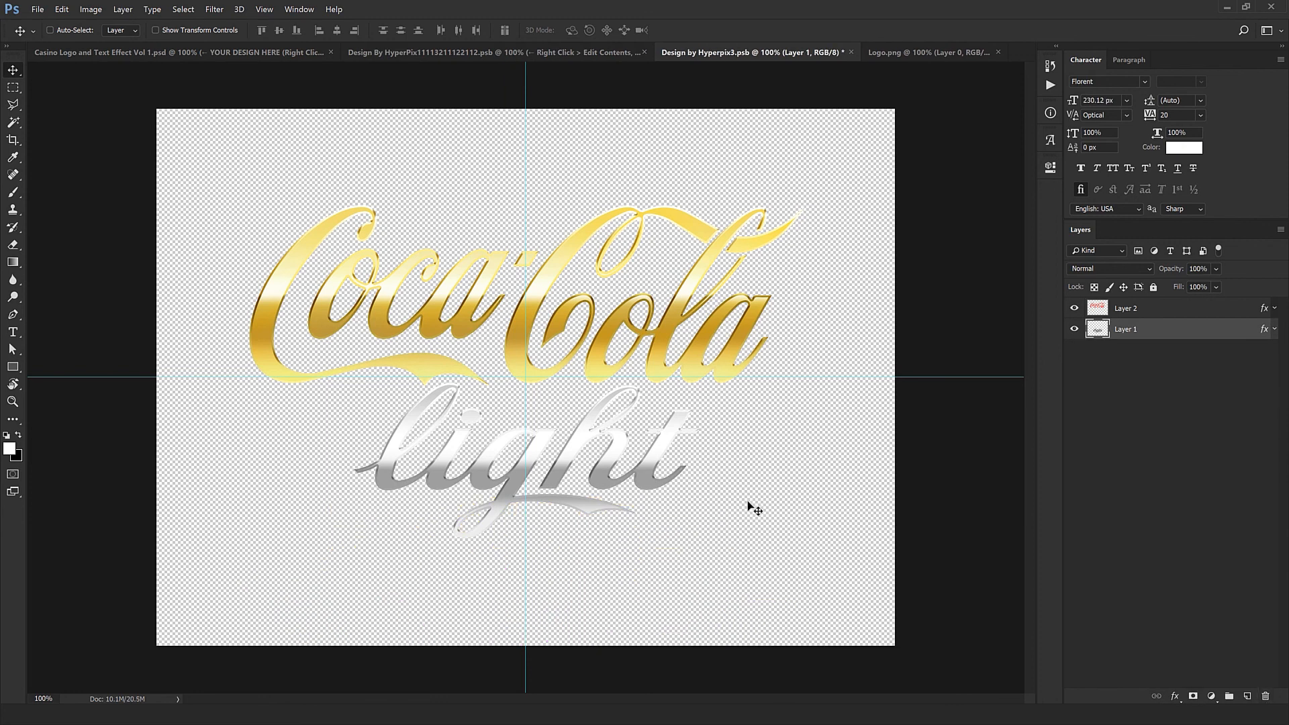
Step: Open the Gradient Overlay of the silver "light" lettering's layer style, reposition the gradient slightly on the letters and apply it
double_click(1253, 336)
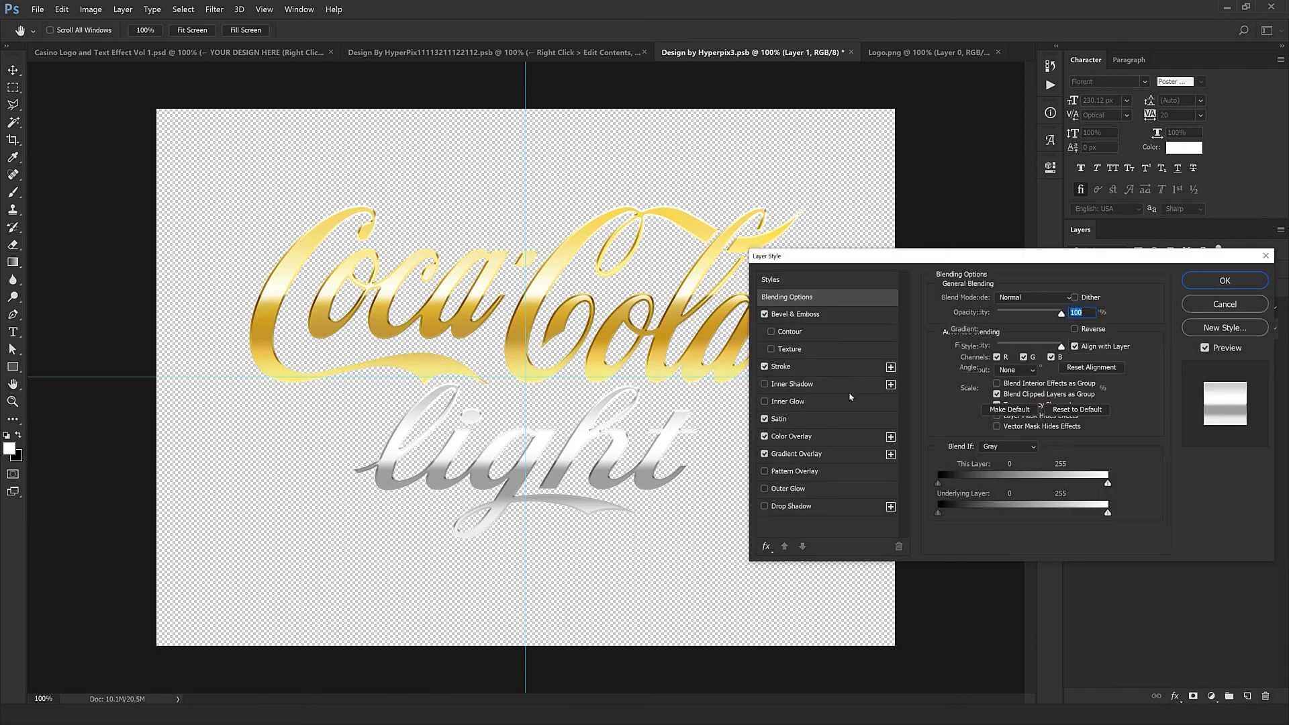
drag(952, 259, 1080, 435)
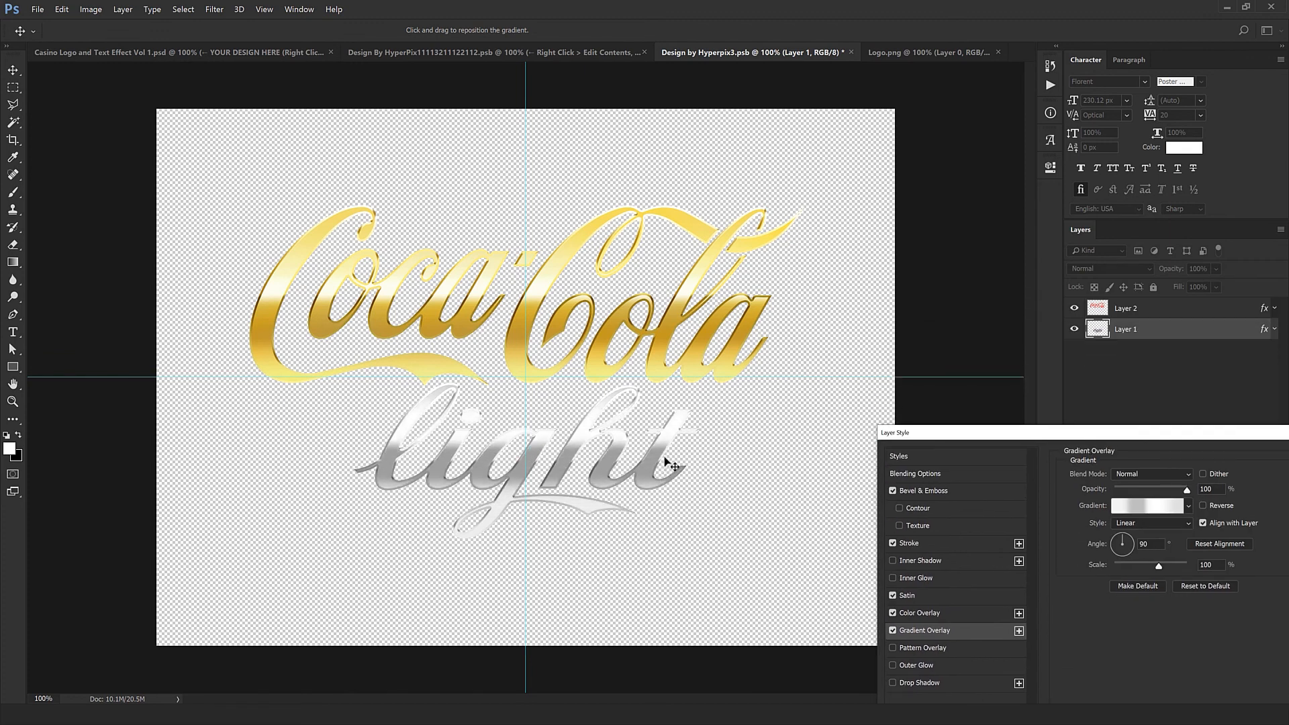
mouse_move(671, 470)
mouse_down()
mouse_move(671, 483)
mouse_move(668, 470)
mouse_up()
drag(1077, 438, 728, 455)
click(1006, 478)
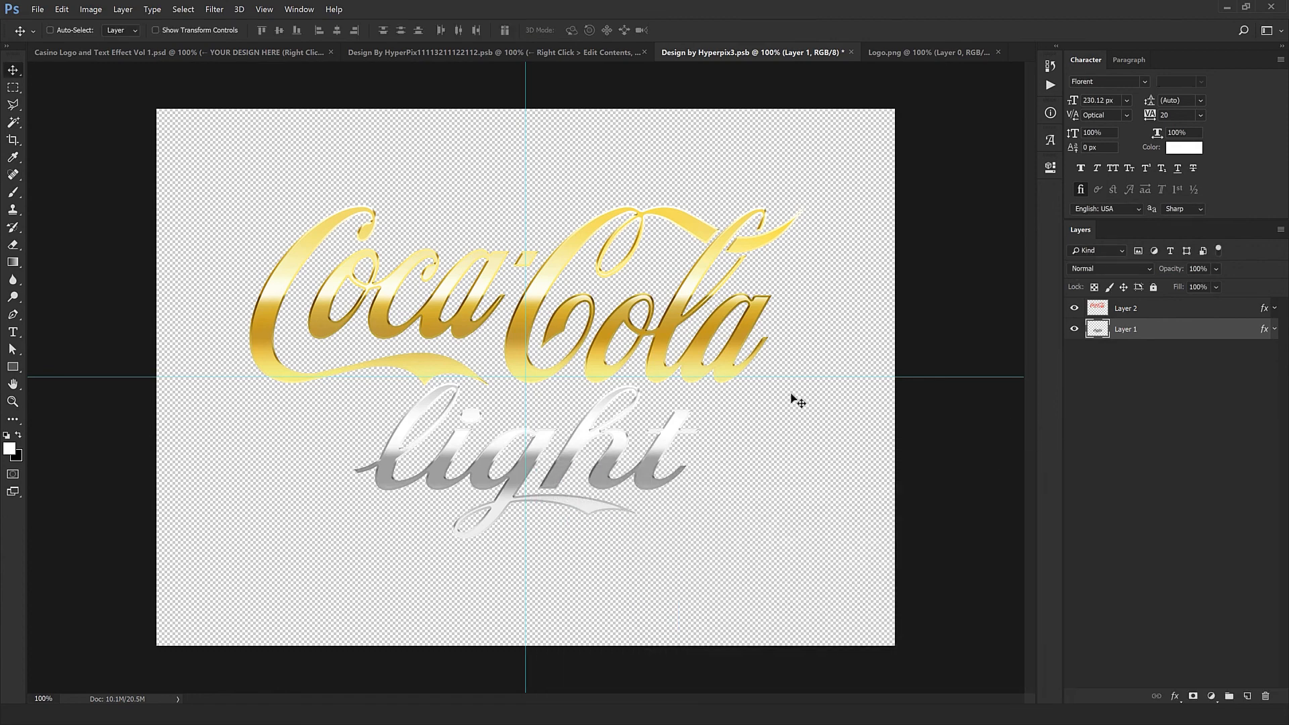
Step: Shift the Gradient Overlay of the gold Coca-Cola lettering slightly downward on the letters and apply the layer style
click(1257, 315)
double_click(1256, 314)
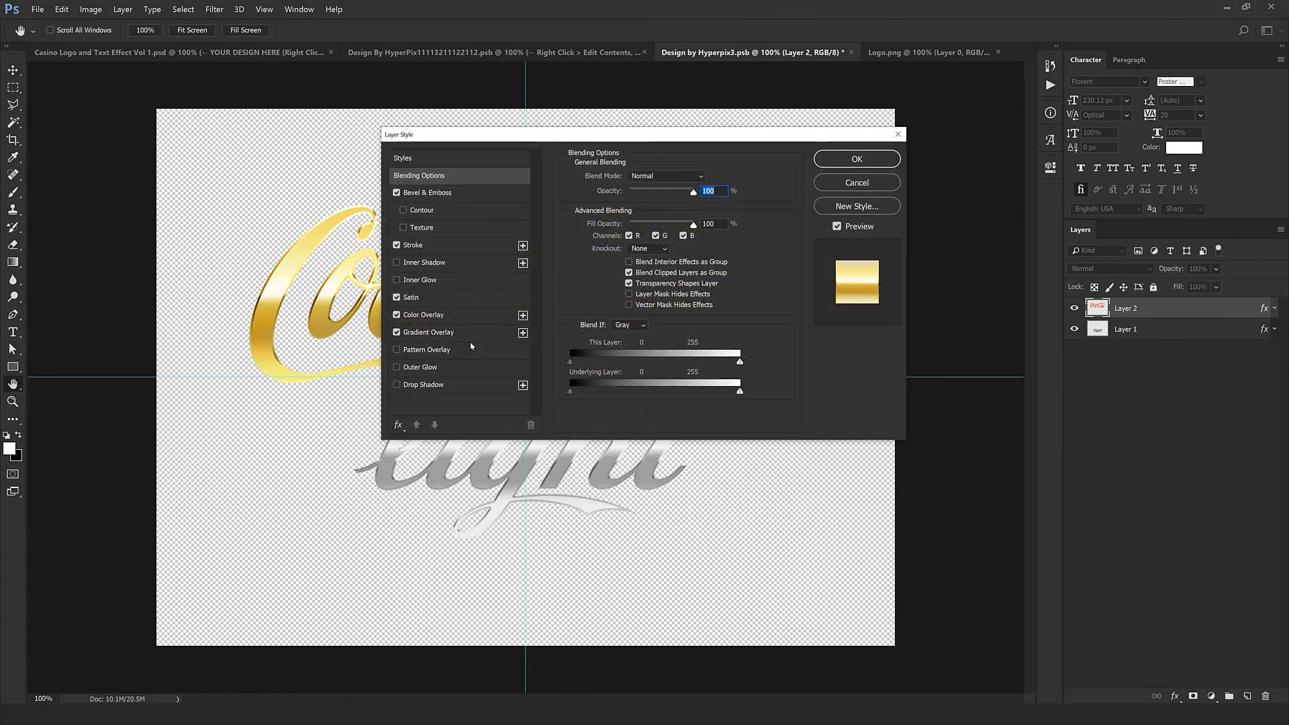
click(430, 334)
drag(752, 173, 916, 473)
drag(833, 348, 823, 367)
click(1056, 501)
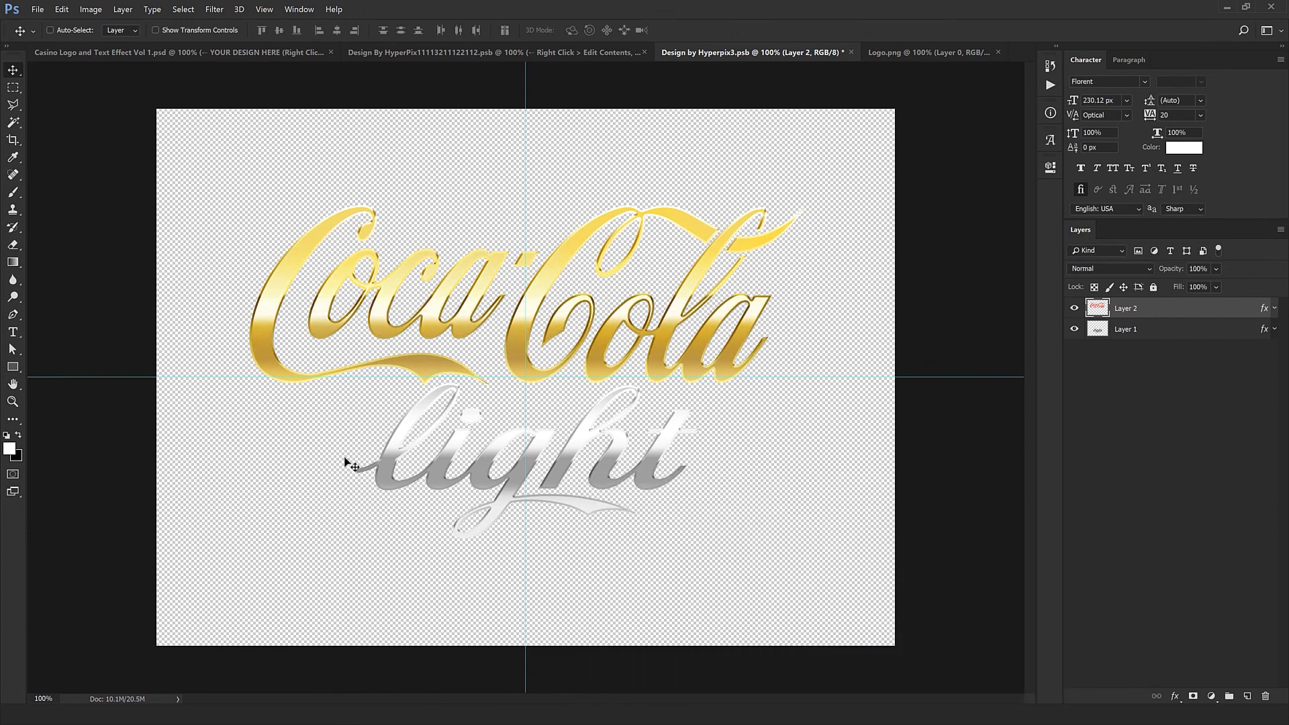
Step: Close Logo.png, and close Design by Hyperpix3.psb with its changes saved
click(998, 52)
click(966, 53)
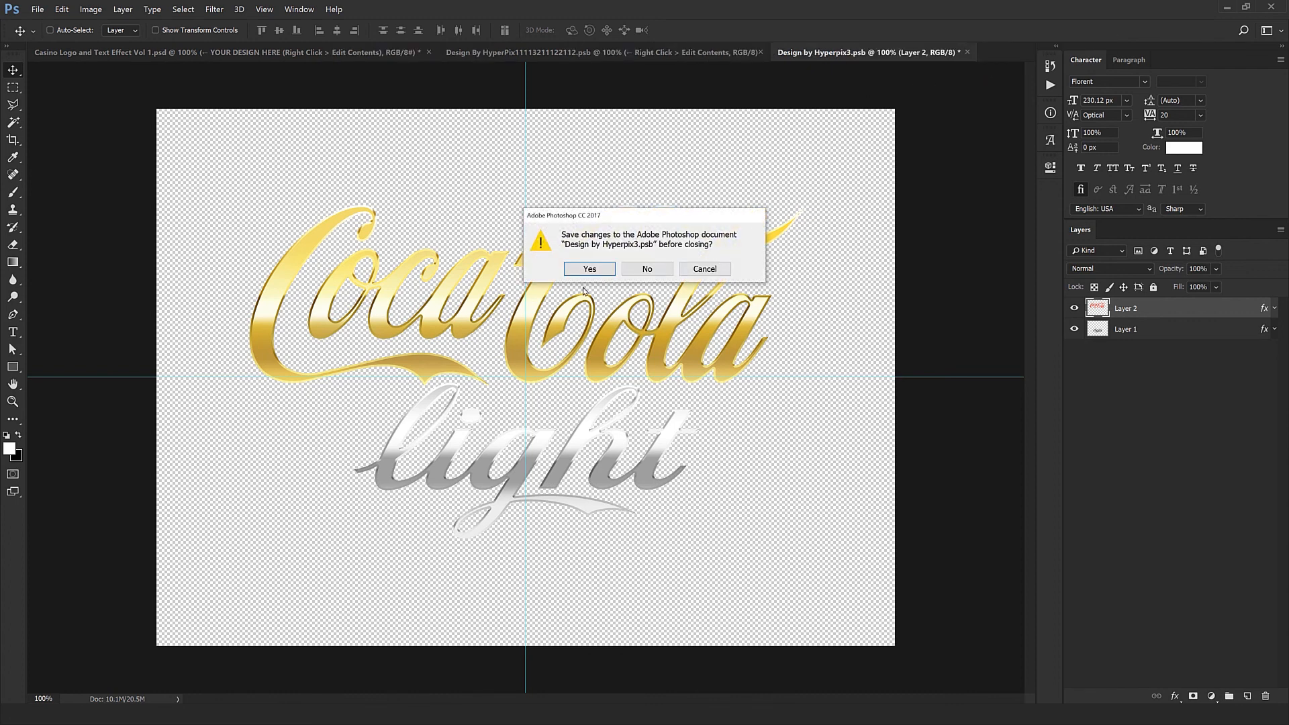
click(590, 271)
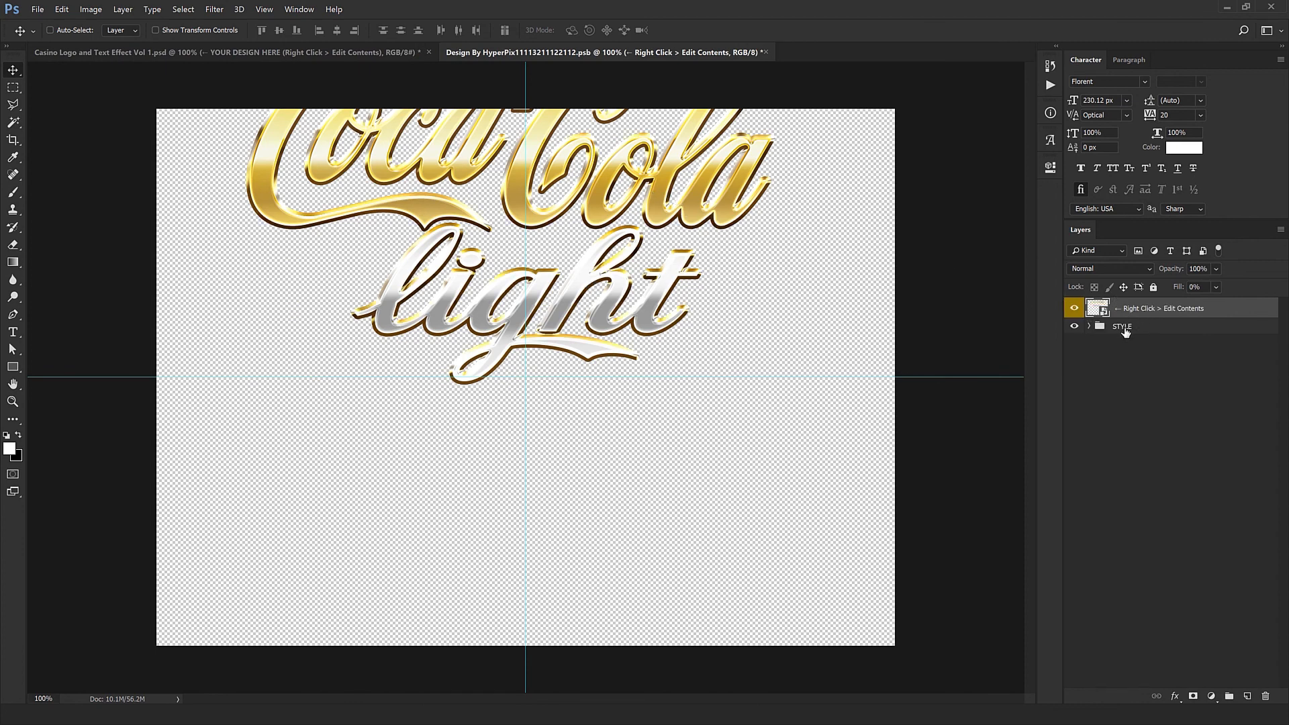
Step: Move the design layer and STYLE group down together until the whole logo fits the canvas, and save and close the document
key(ctrl)
ctrl+click(1131, 329)
drag(681, 215, 682, 276)
click(658, 53)
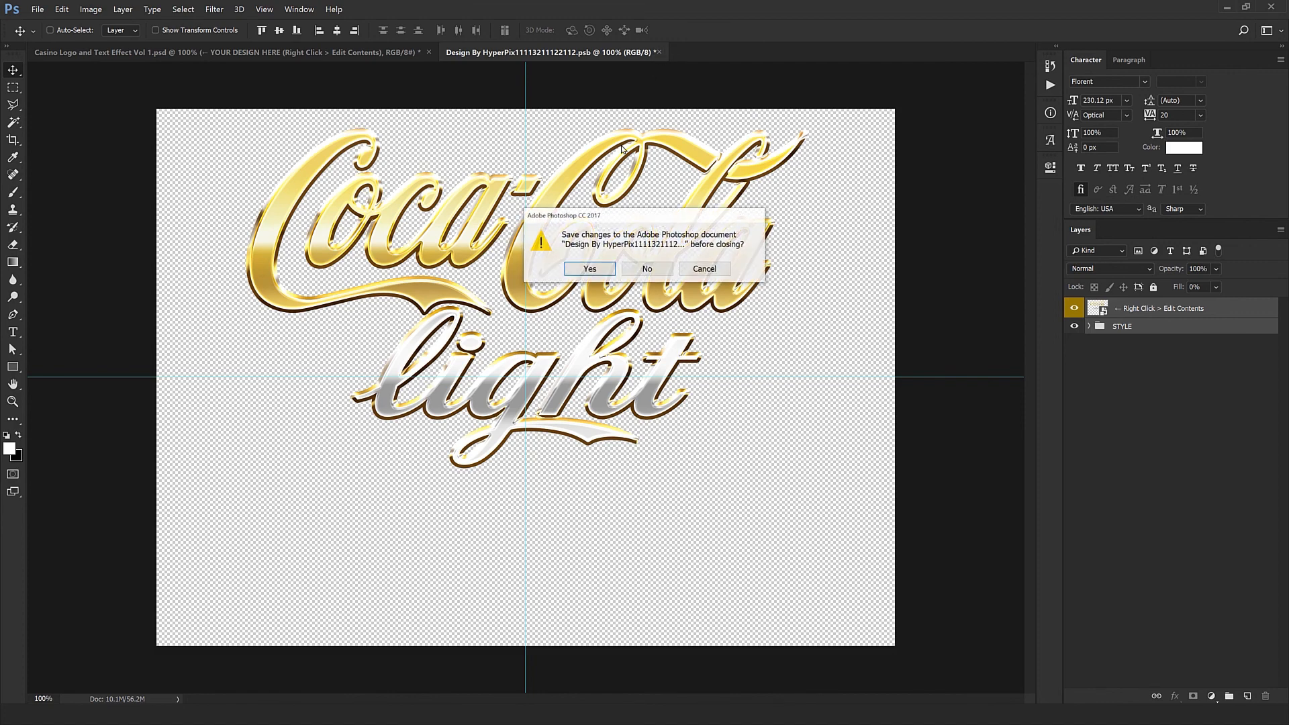
click(601, 268)
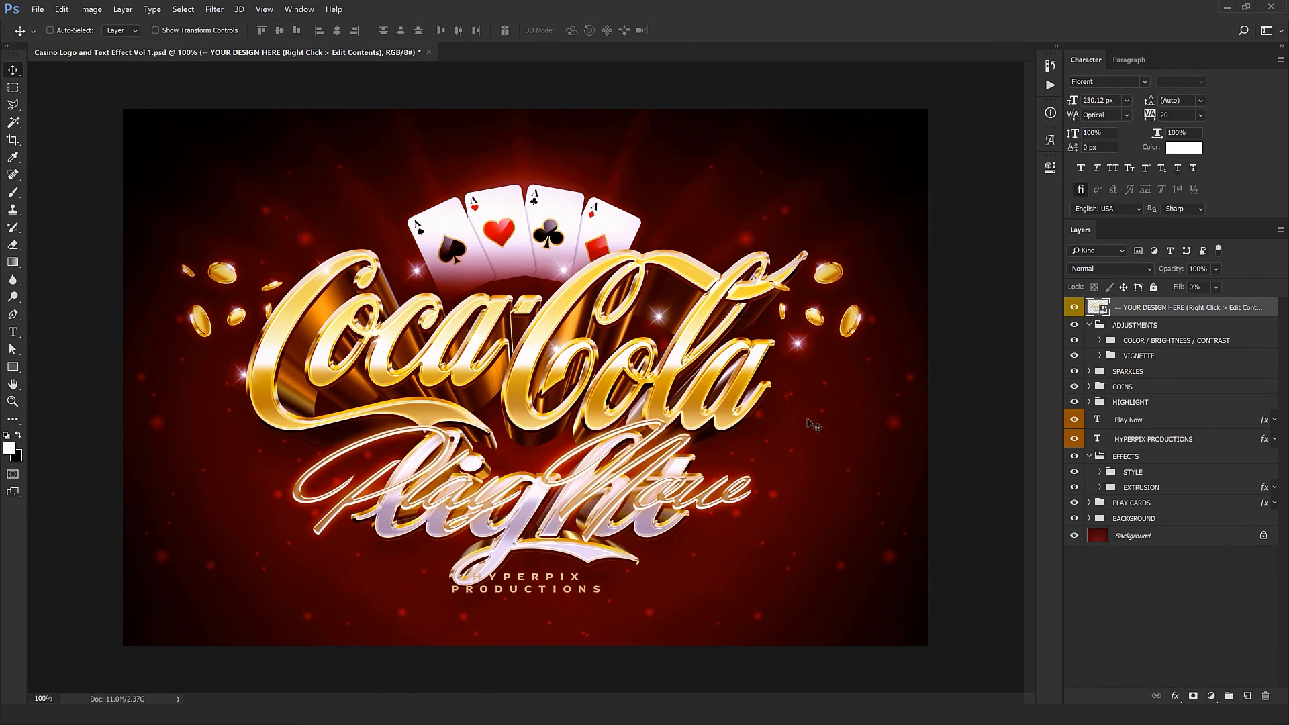
Step: Hide the EXTRUSION group and Play Now text, and raise the EFFECTS group so the logo clears the HYPERPIX PRODUCTIONS line
click(1074, 488)
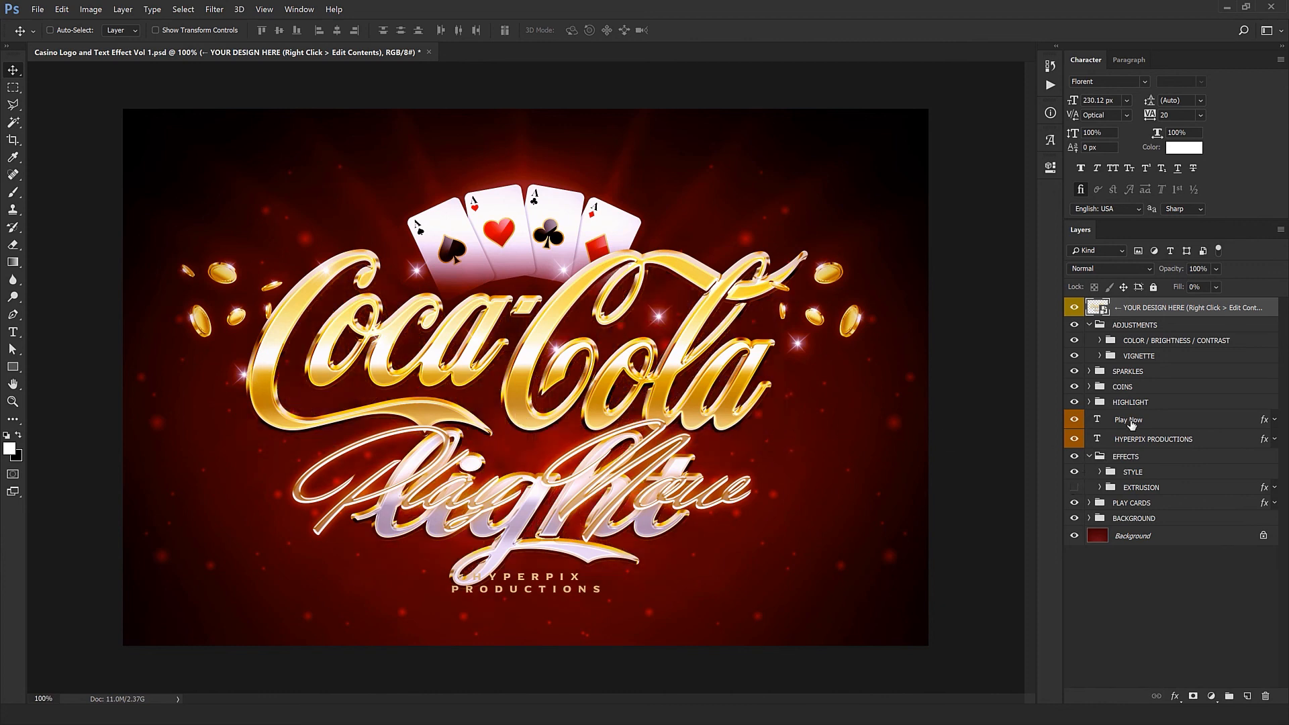
click(1066, 421)
click(1074, 420)
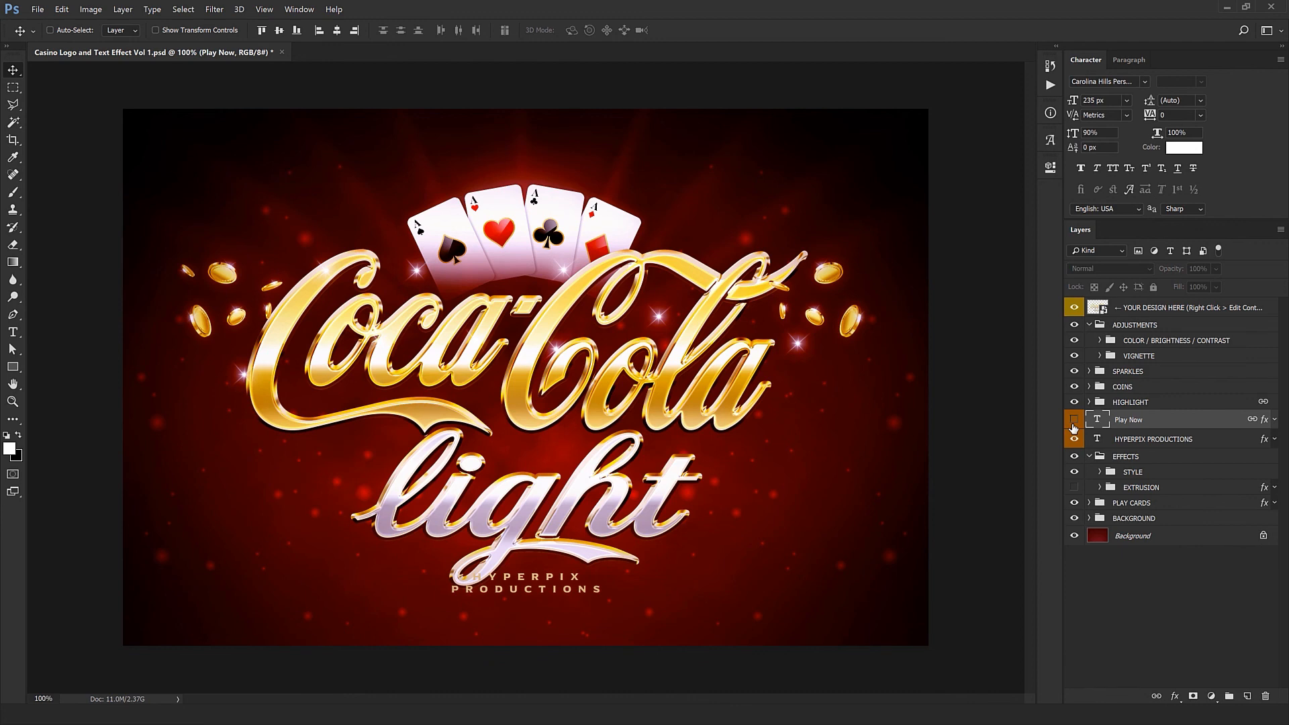
click(1129, 457)
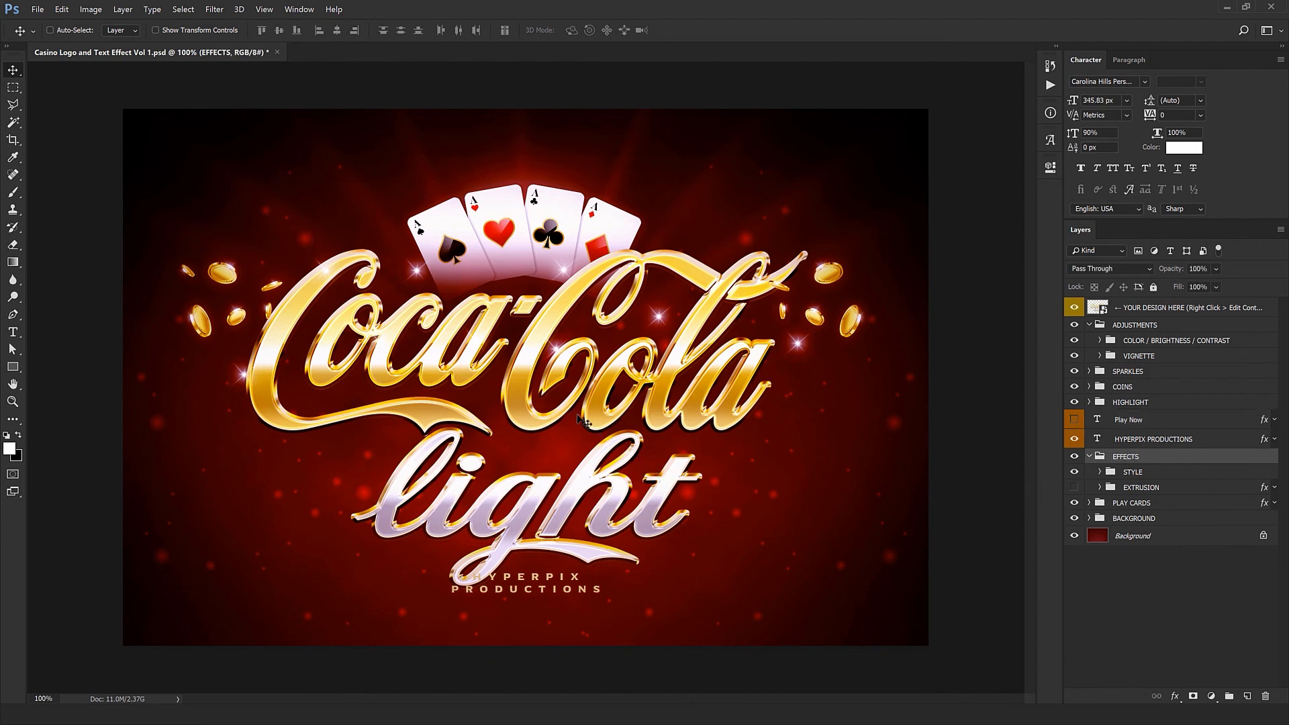
drag(583, 418, 579, 396)
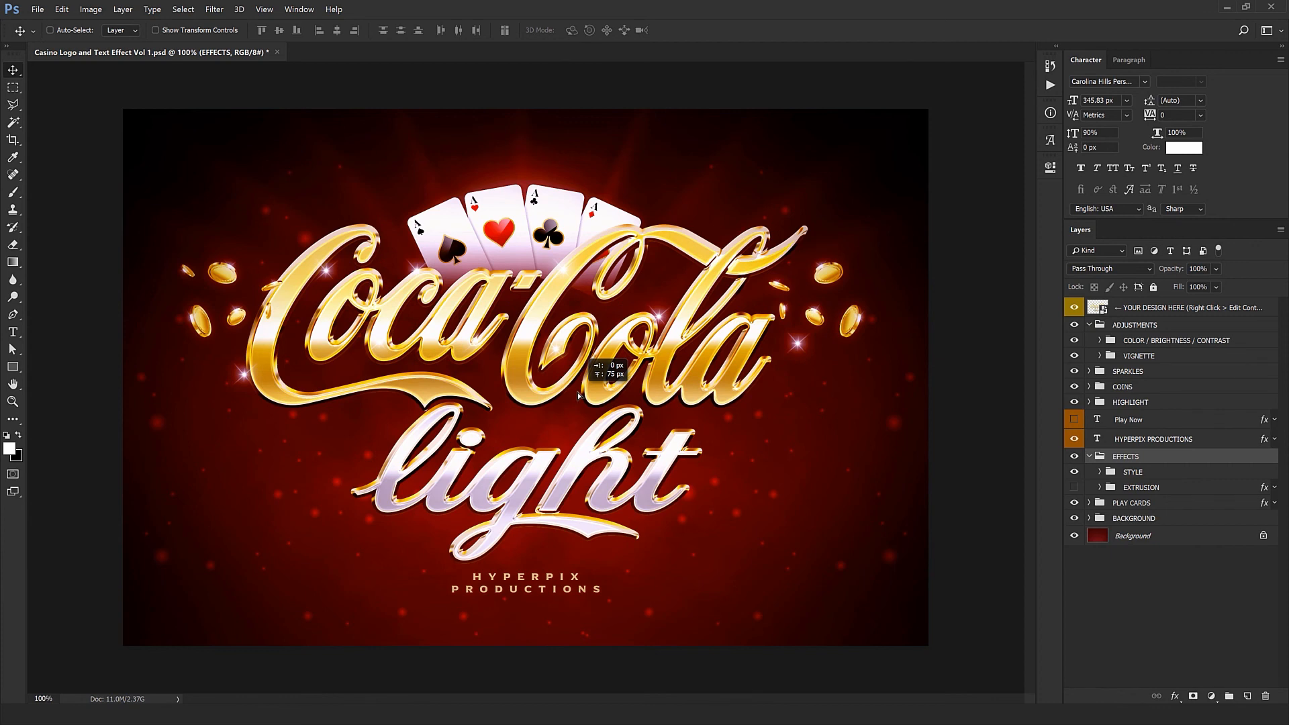
Step: Move the PLAY CARDS group to the left and scale it down so the cards sit between the two capital C's of Coca-Cola
click(1151, 503)
drag(800, 474, 764, 475)
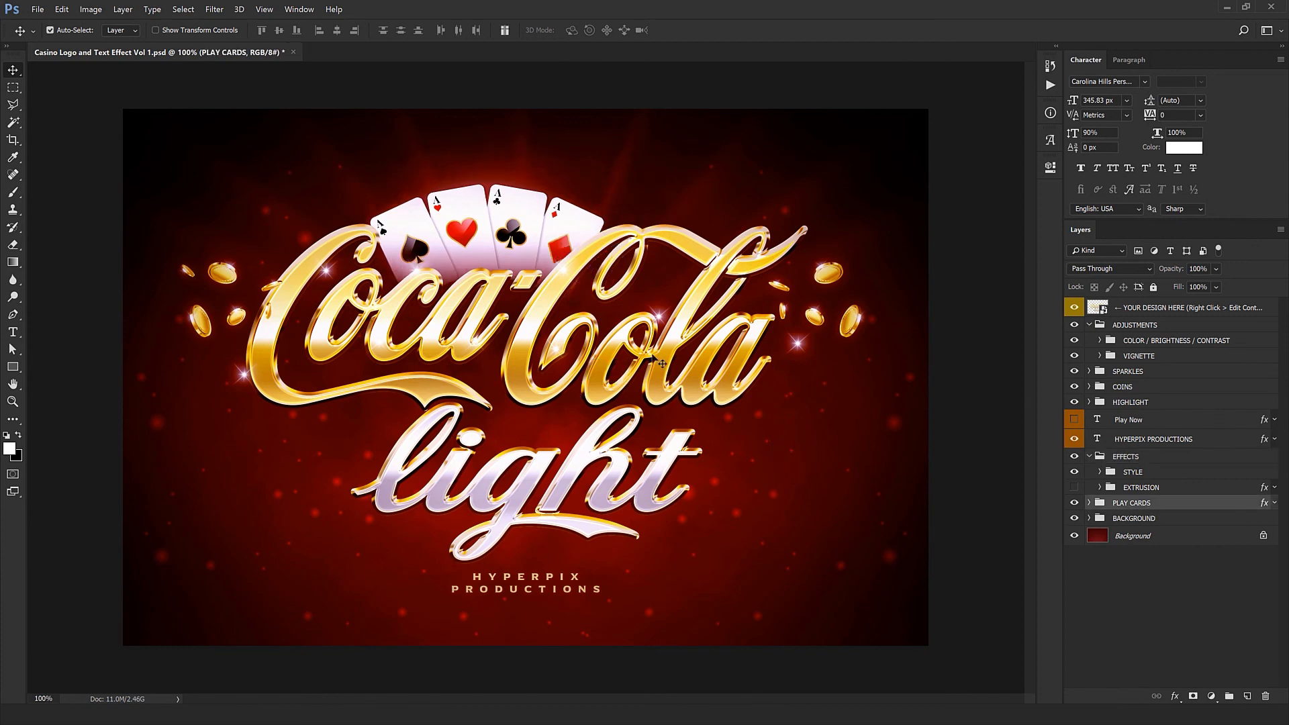
key(ctrl+t)
drag(889, 643, 818, 600)
drag(631, 525, 624, 494)
key(Return)
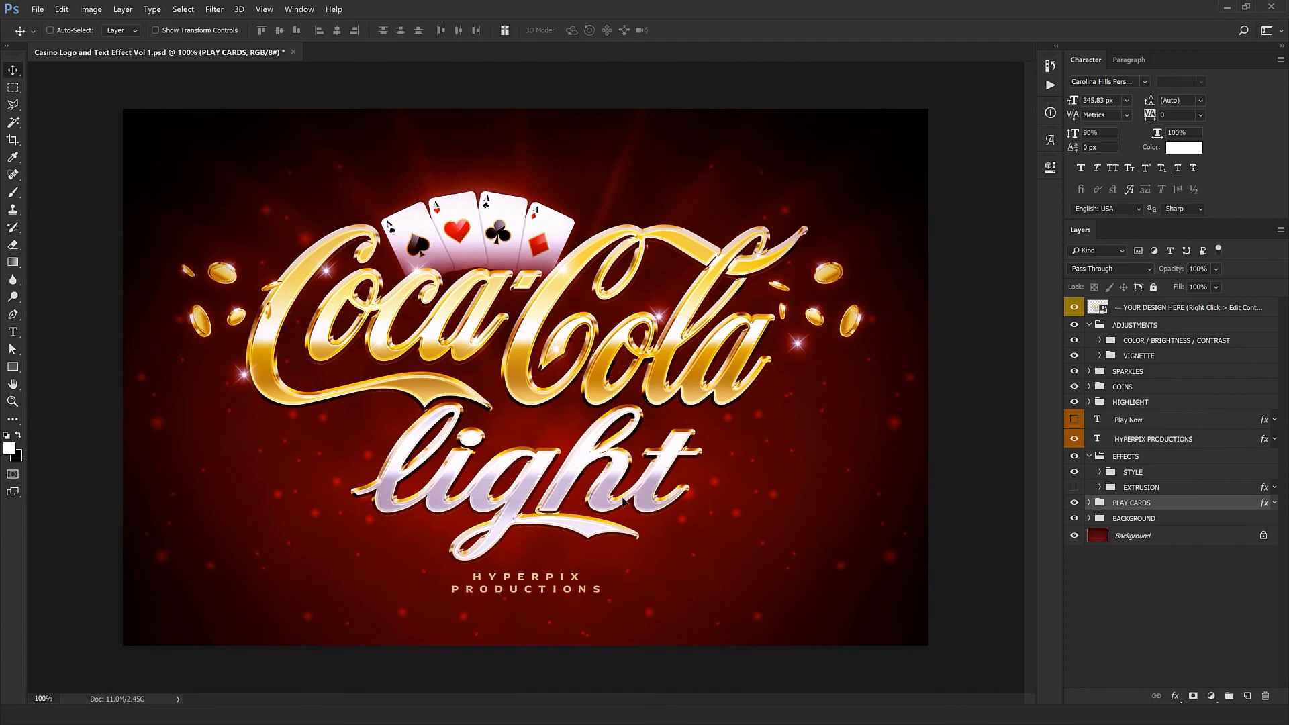
Step: Expand the SPARKLES group and reposition its first three Sparkle groups around the logo
click(1089, 372)
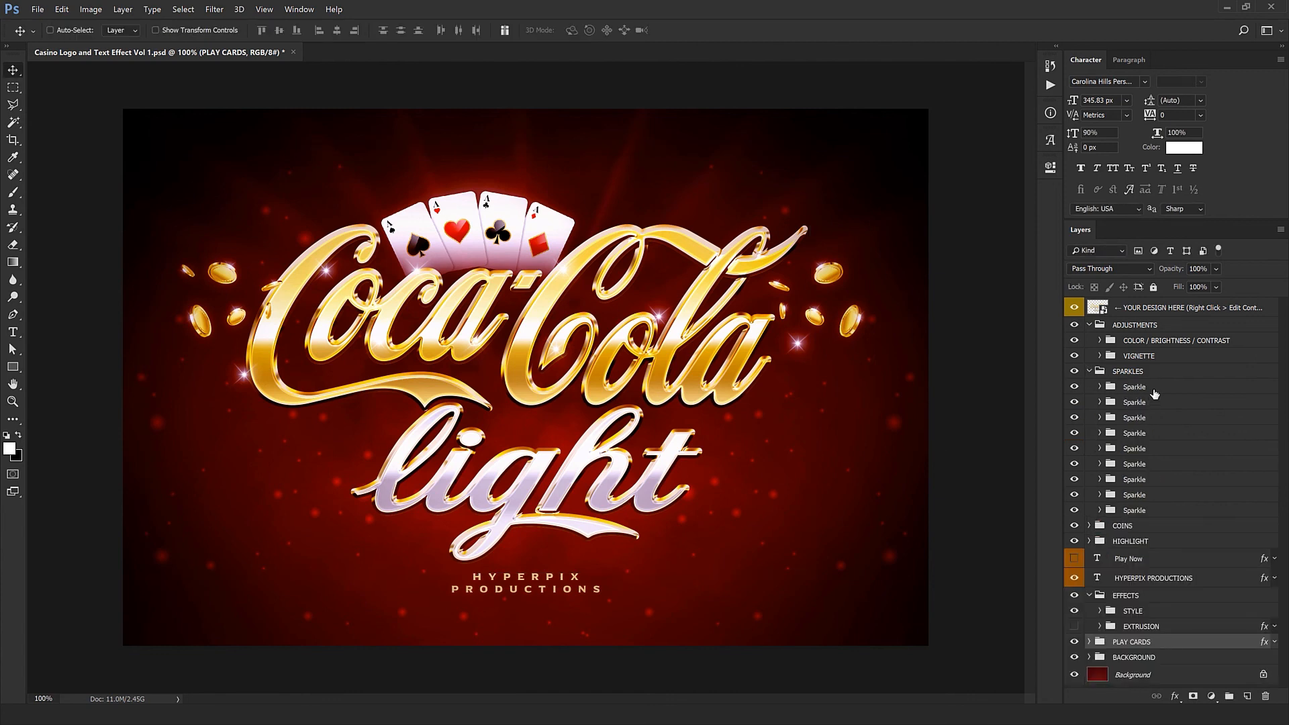
click(1153, 390)
drag(768, 482, 827, 385)
click(1175, 402)
drag(763, 453, 713, 468)
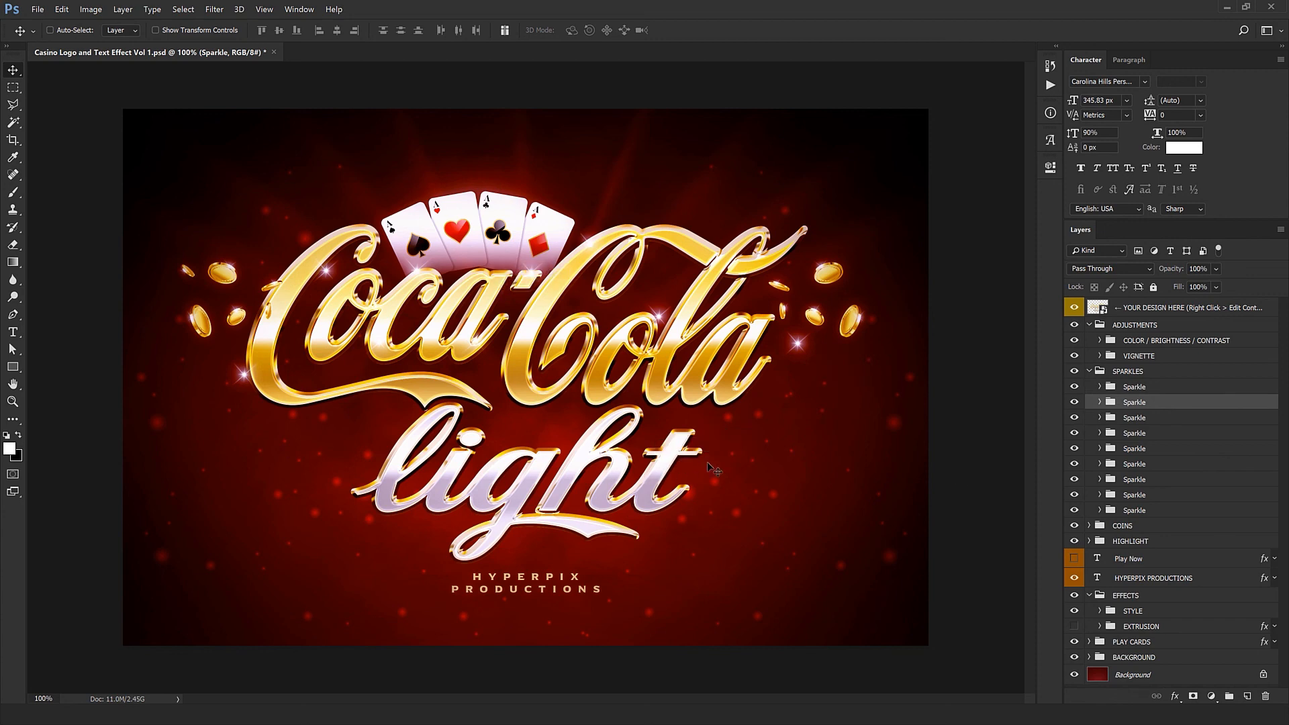
click(1156, 419)
mouse_move(439, 524)
mouse_down()
mouse_move(449, 508)
mouse_move(416, 513)
mouse_up()
Step: Select the sparkle groups beside the final "a" and over the middle of "Cola" and reposition them around the lettering
right_click(796, 342)
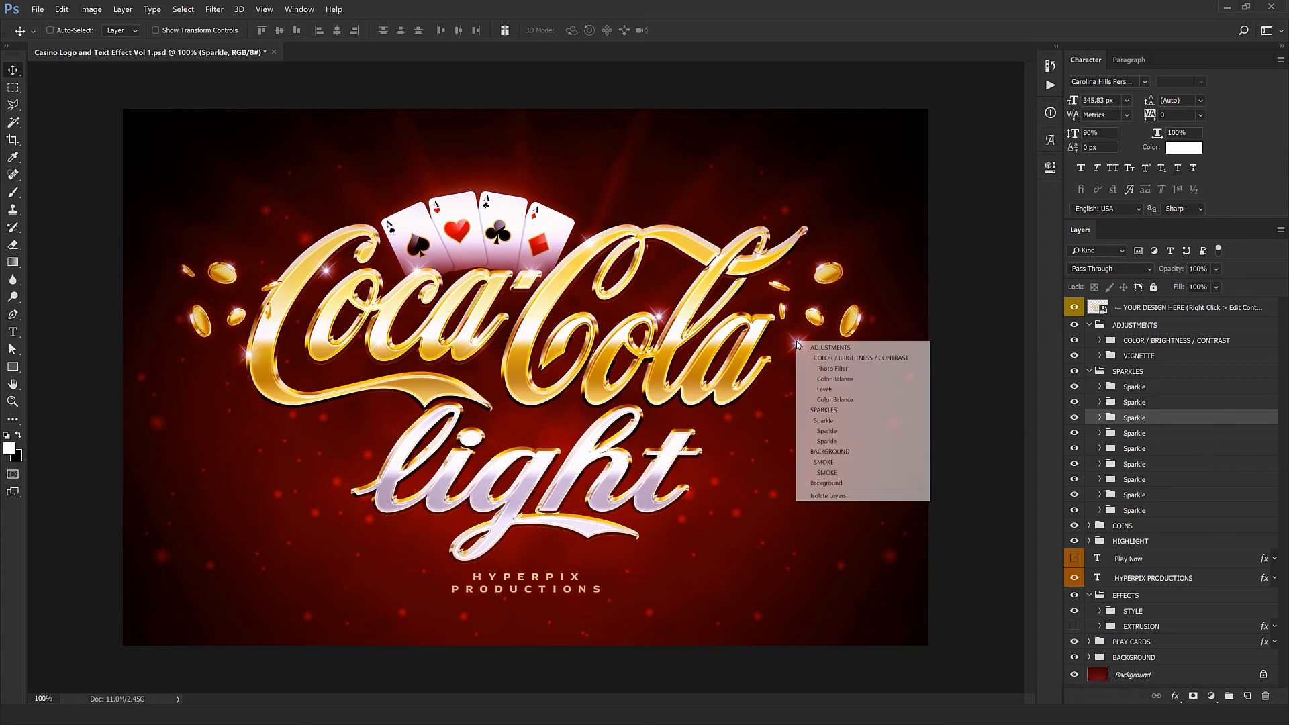
click(833, 420)
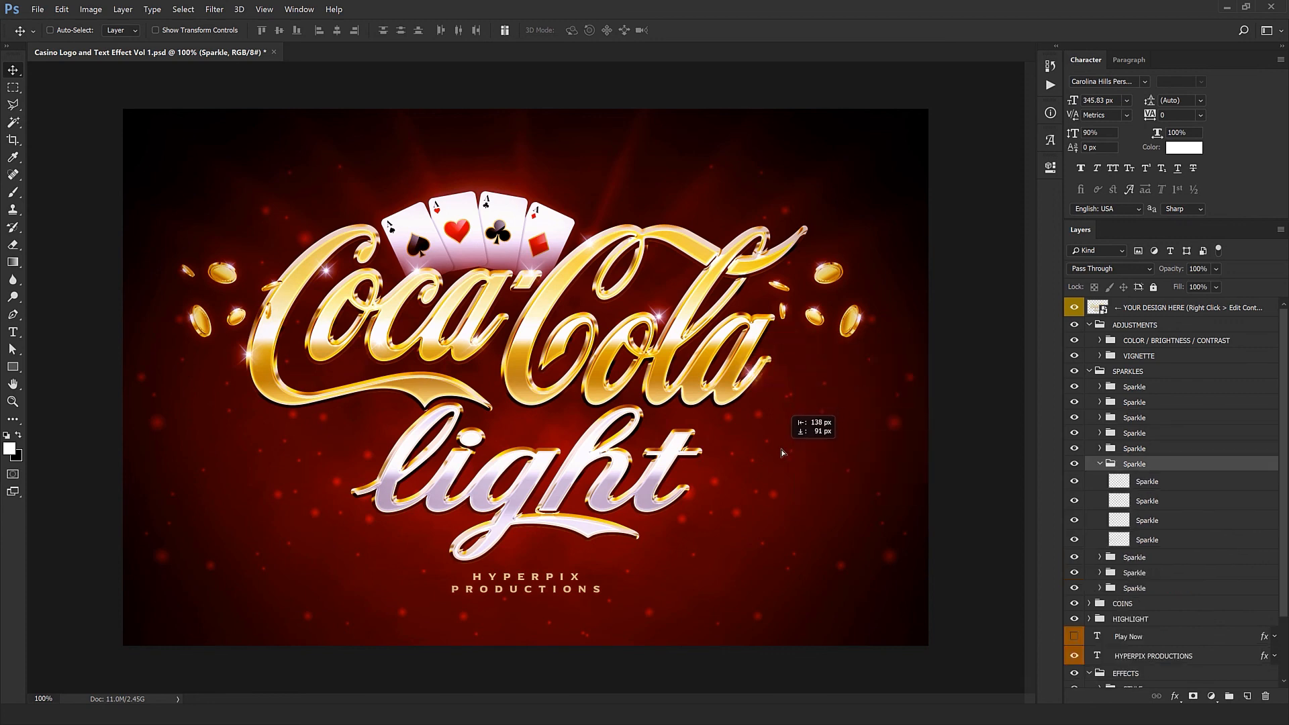
right_click(662, 320)
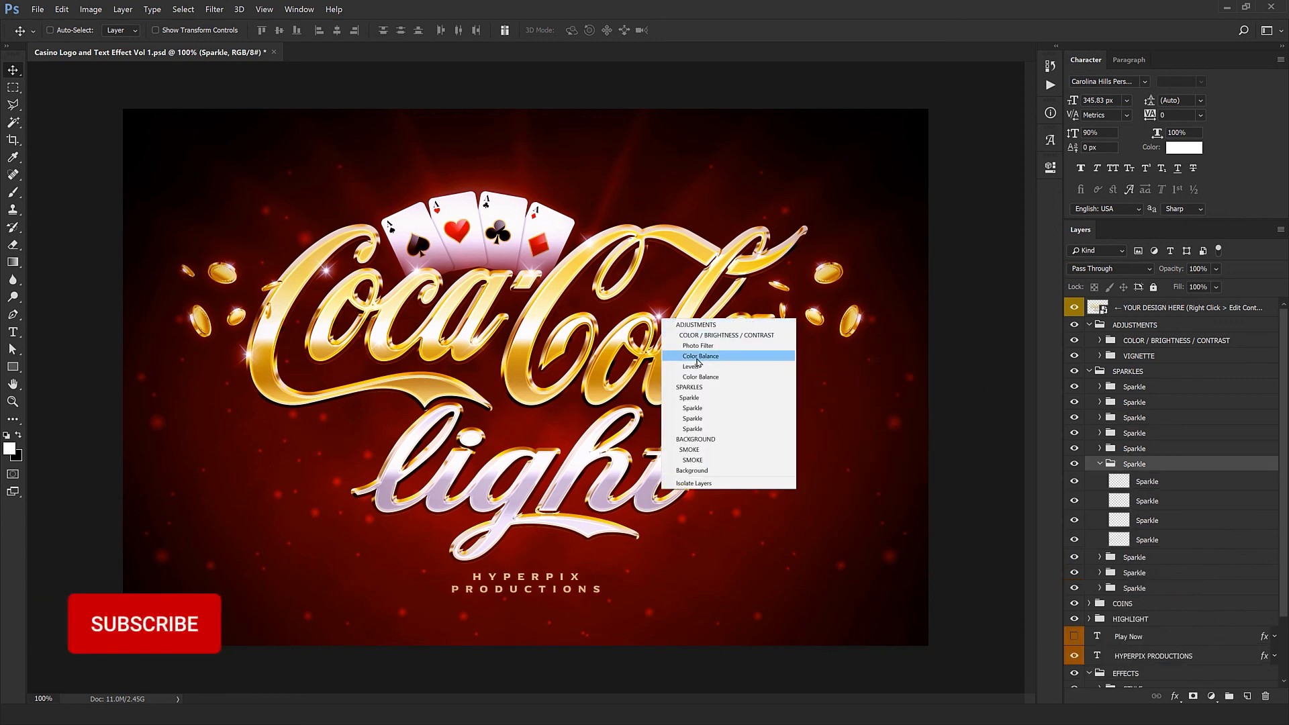
click(706, 397)
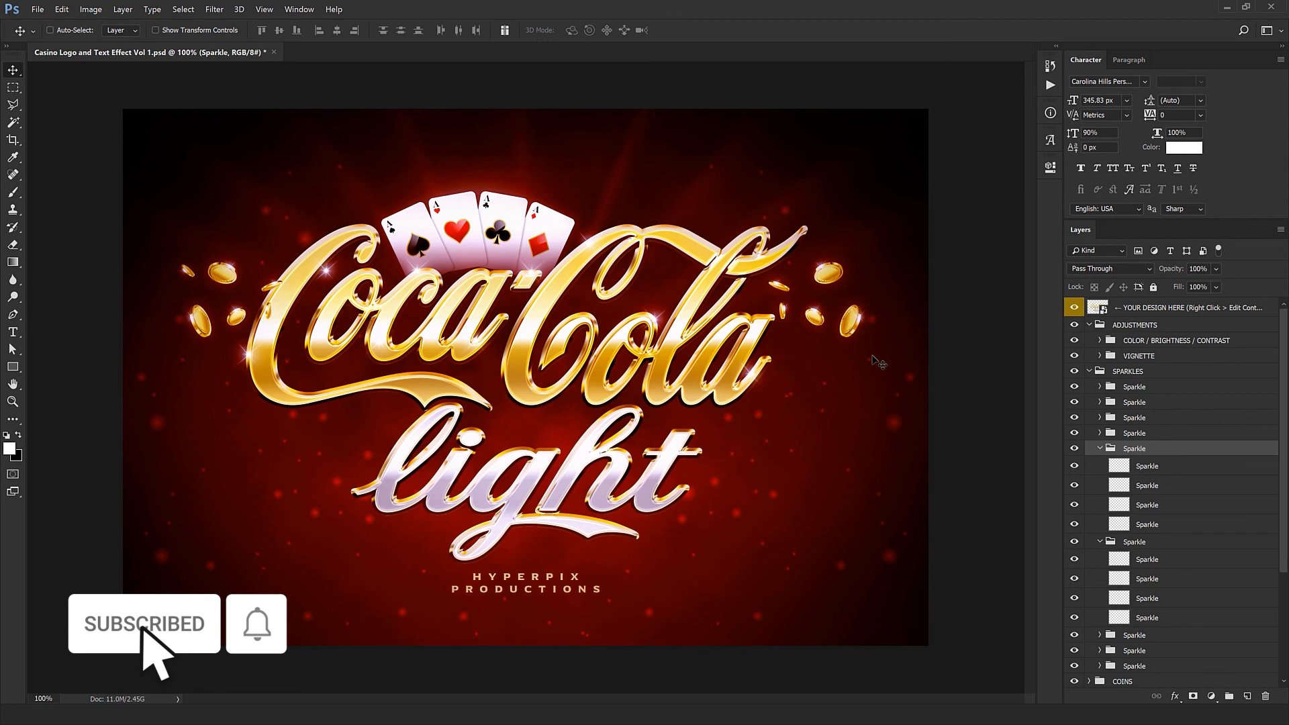
Step: Collapse the two open Sparkle groups along with the SPARKLES and ADJUSTMENTS groups
click(1100, 448)
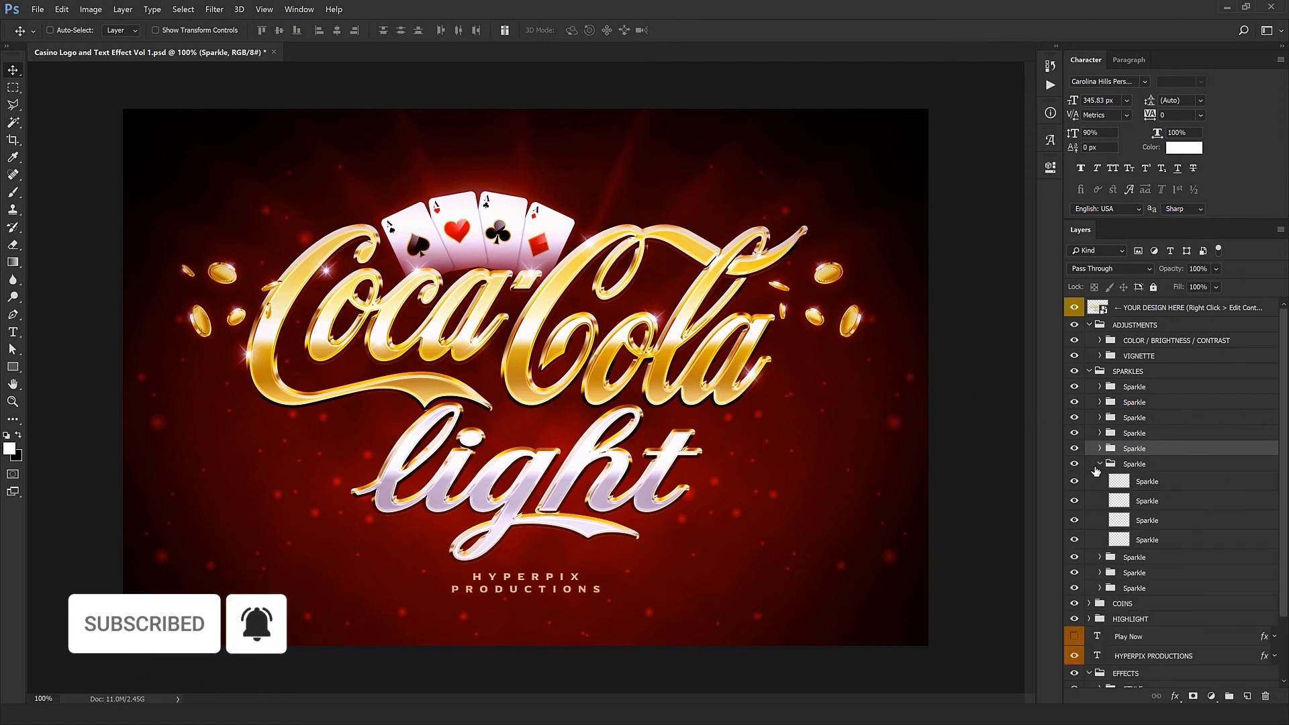
click(1101, 464)
click(1094, 371)
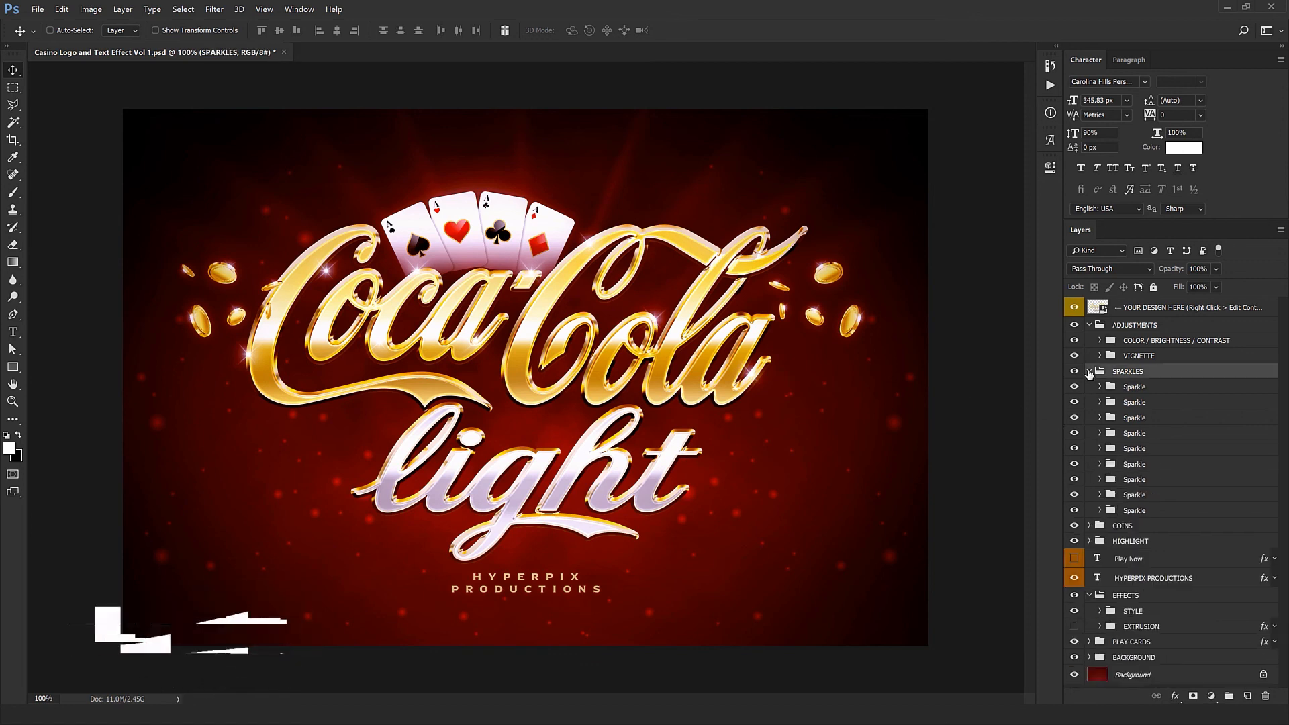
click(1089, 371)
click(1089, 325)
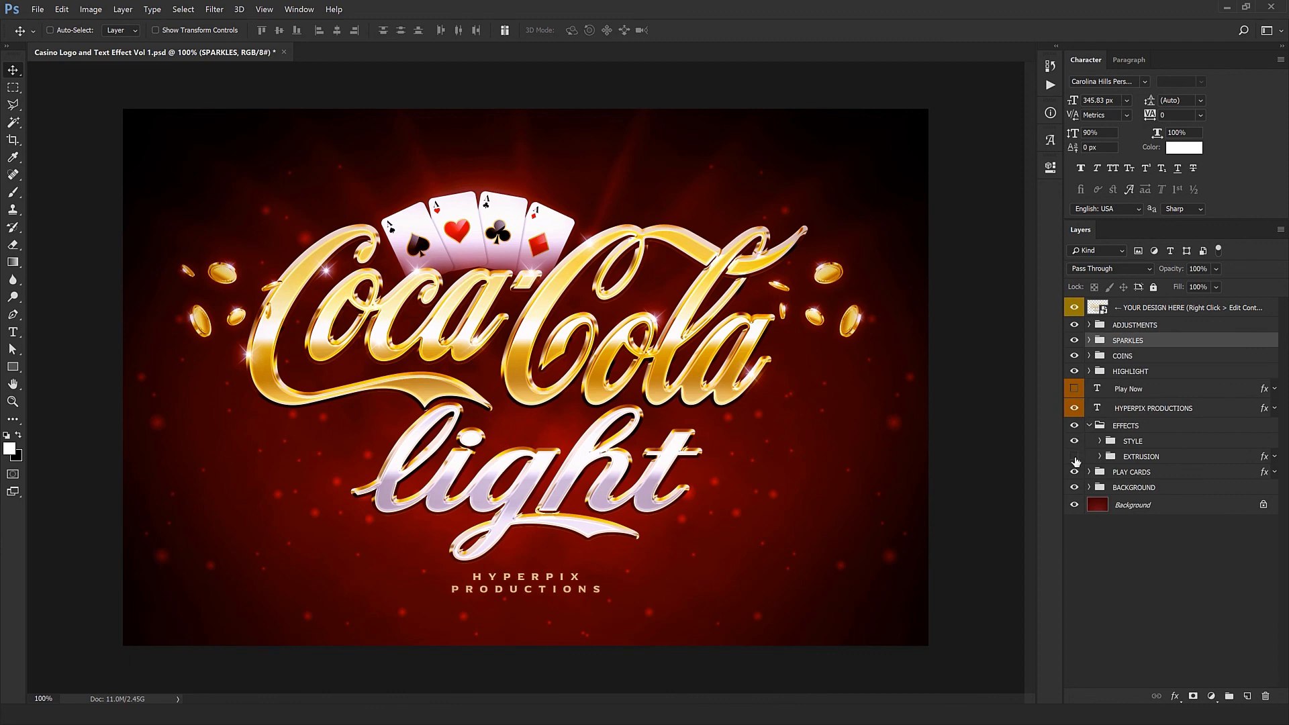